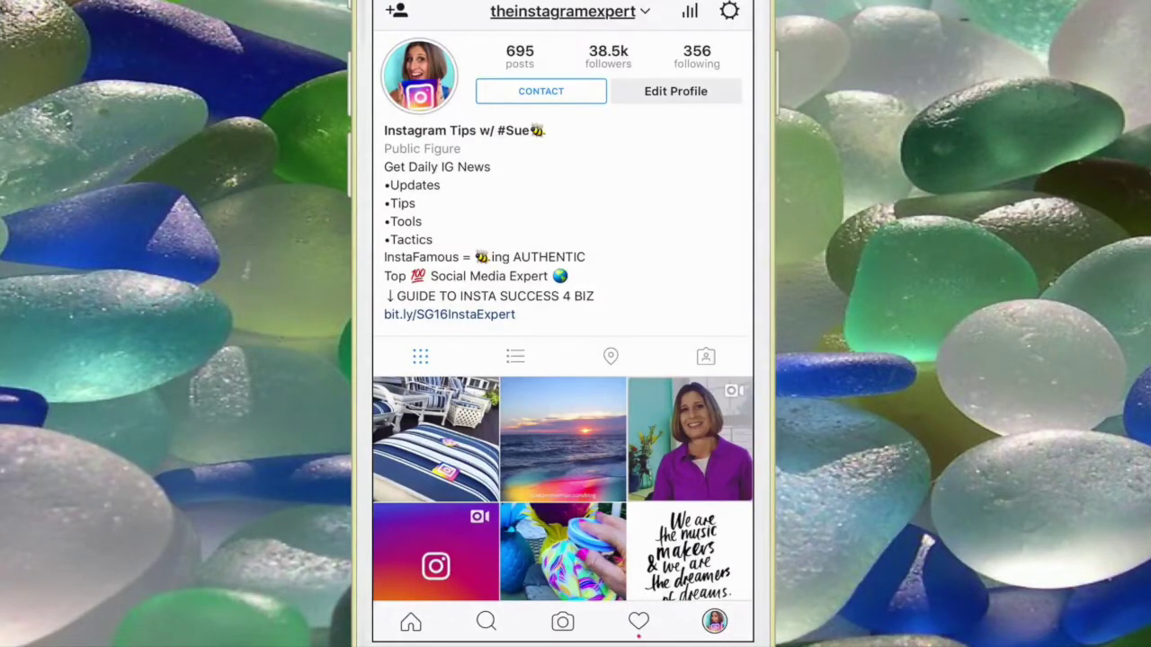
- Find and view the hootsuite and latermedia profiles in People search, then return to your profile
{"action": "left_click", "coordinate": [486, 621]}
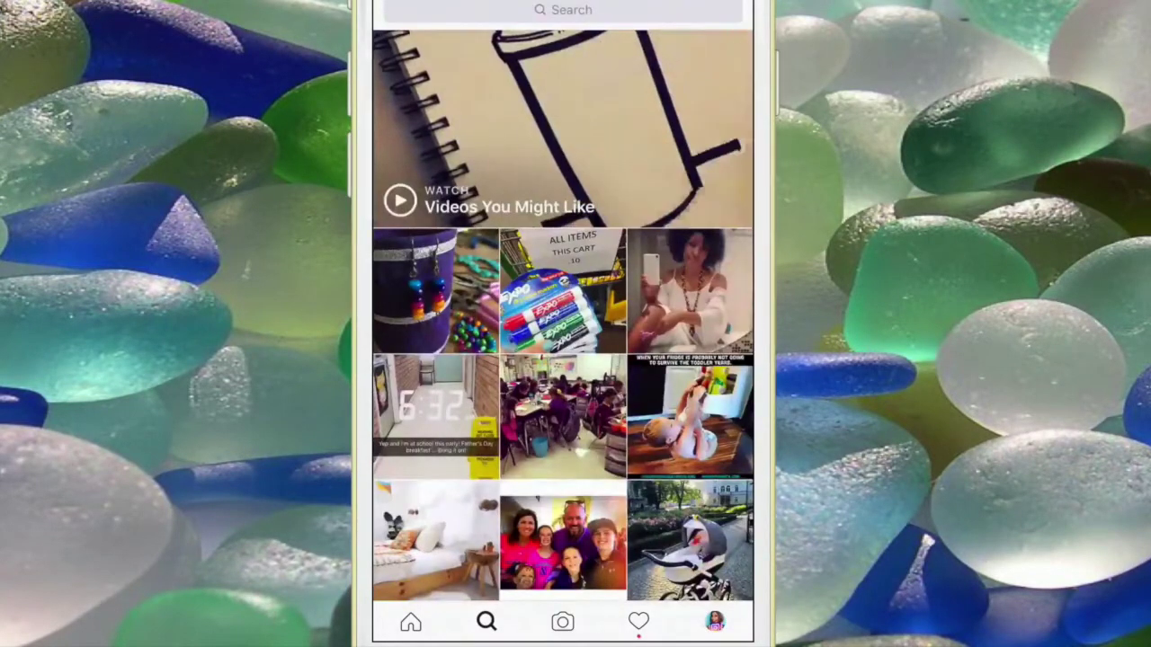
{"action": "left_click", "coordinate": [531, 9]}
{"action": "left_click", "coordinate": [482, 95]}
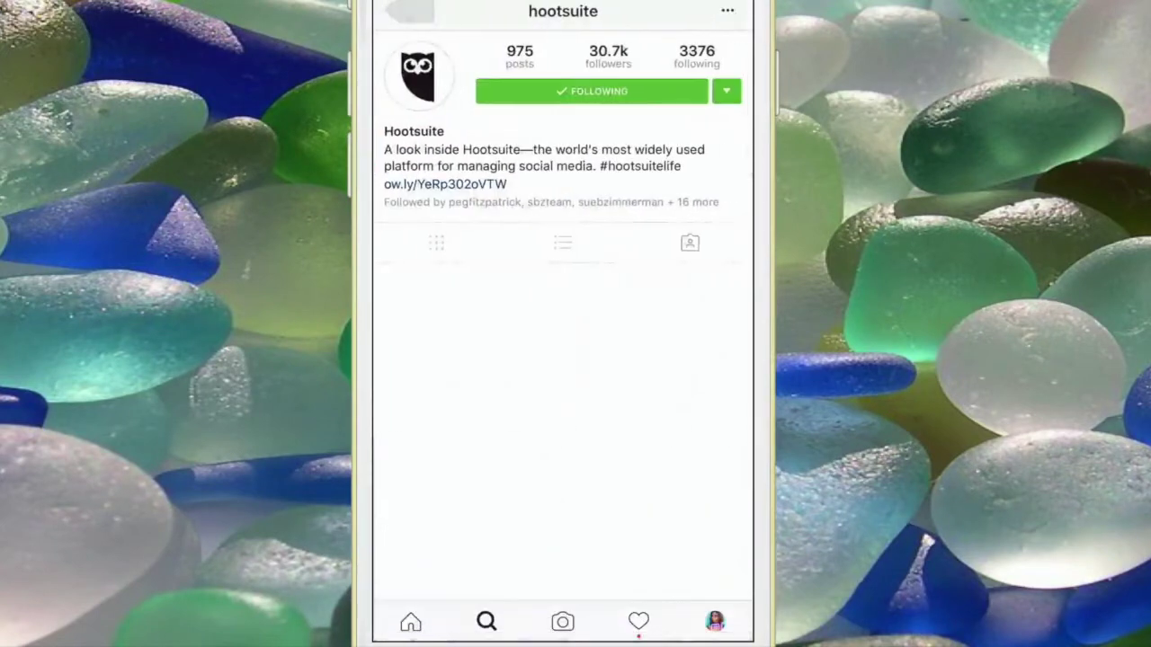
{"action": "left_click", "coordinate": [409, 10]}
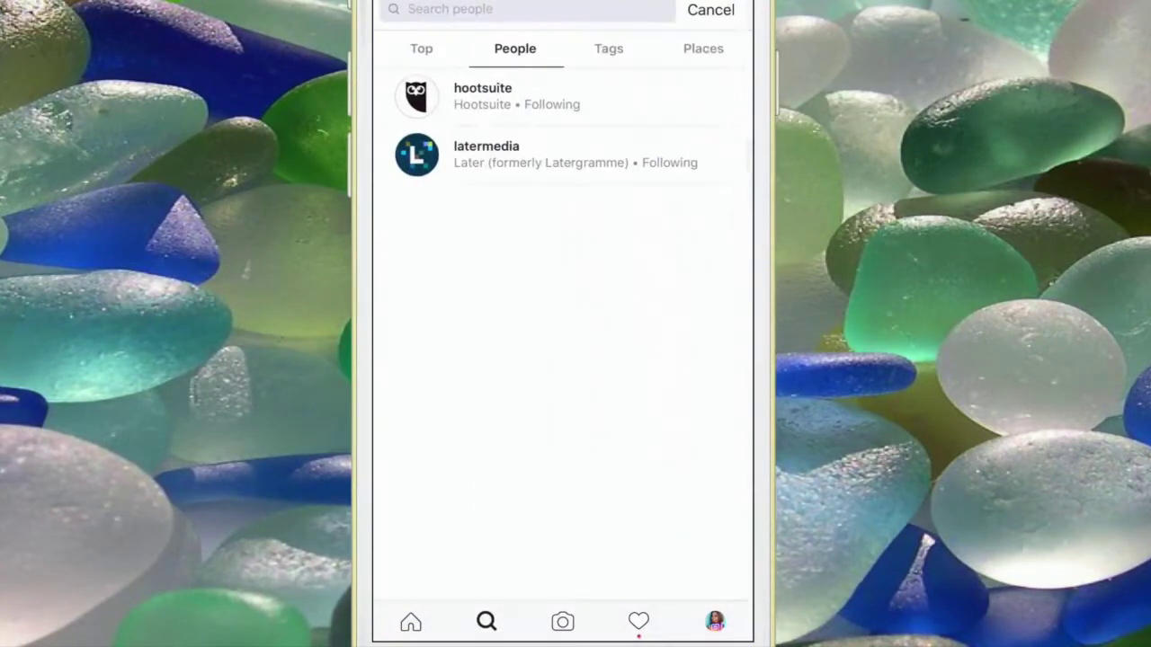
{"action": "left_click", "coordinate": [487, 153]}
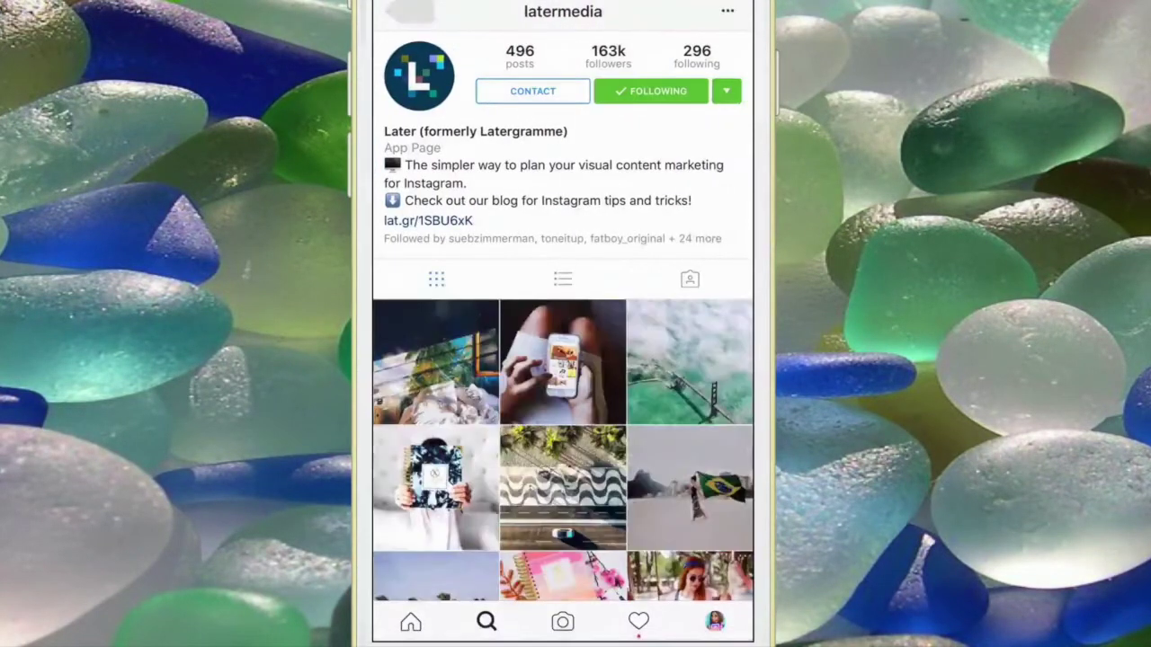
{"action": "left_click", "coordinate": [714, 621]}
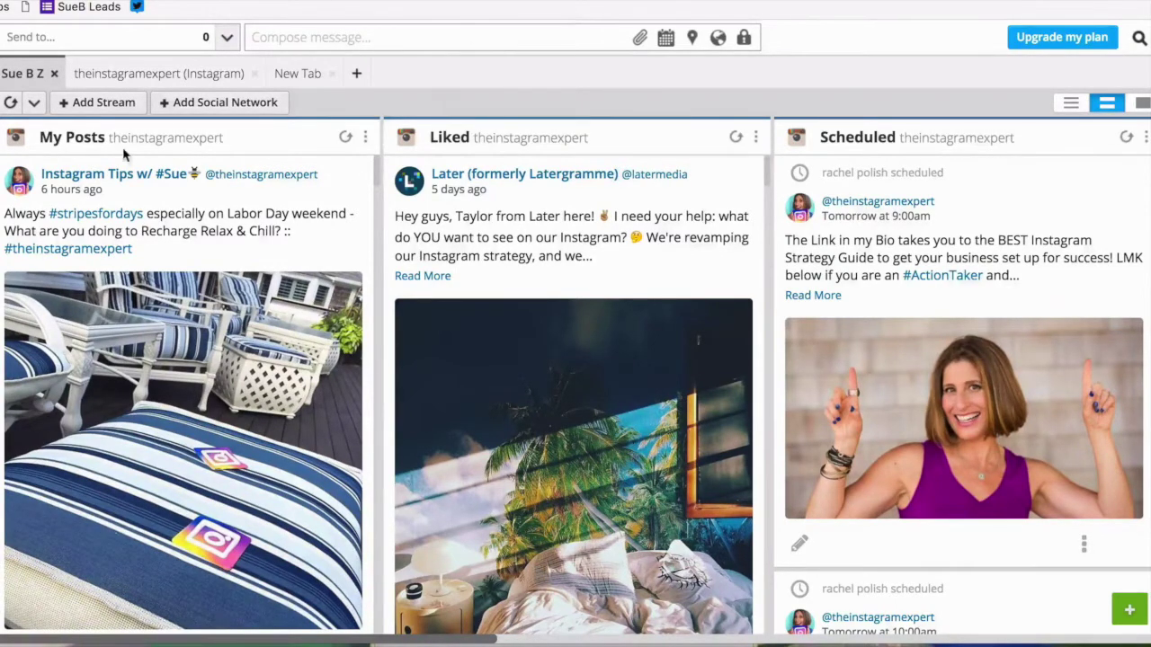
- Add an Instagram Scheduled stream for the selected profile via Add Stream
{"action": "left_click", "coordinate": [103, 103]}
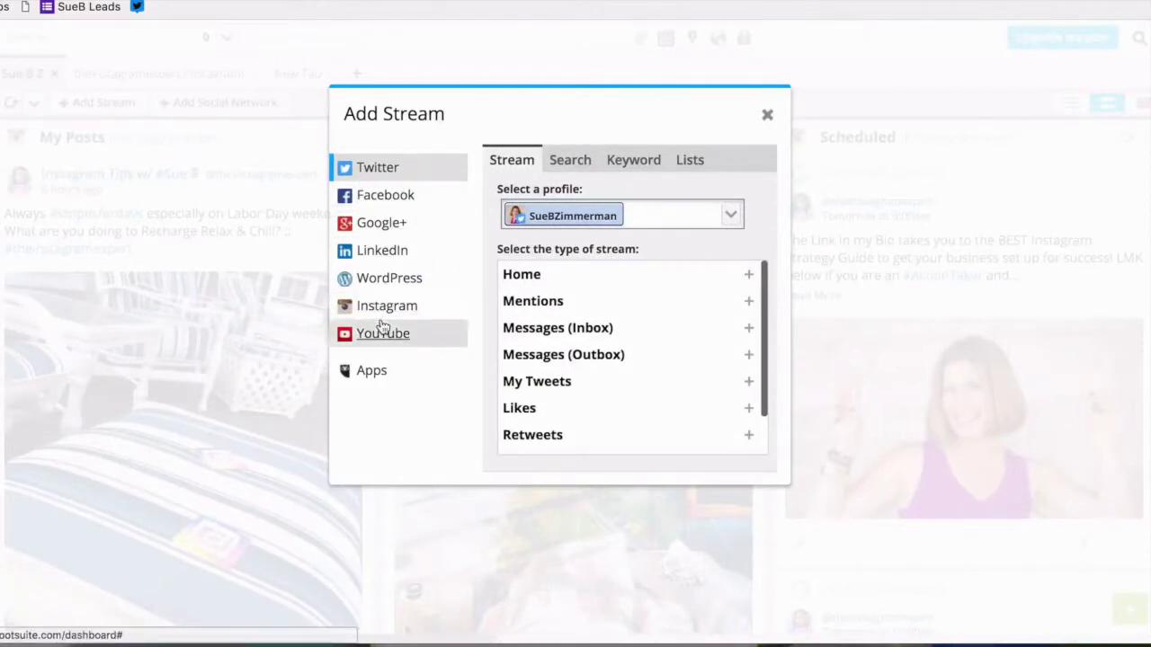
{"action": "left_click", "coordinate": [384, 313]}
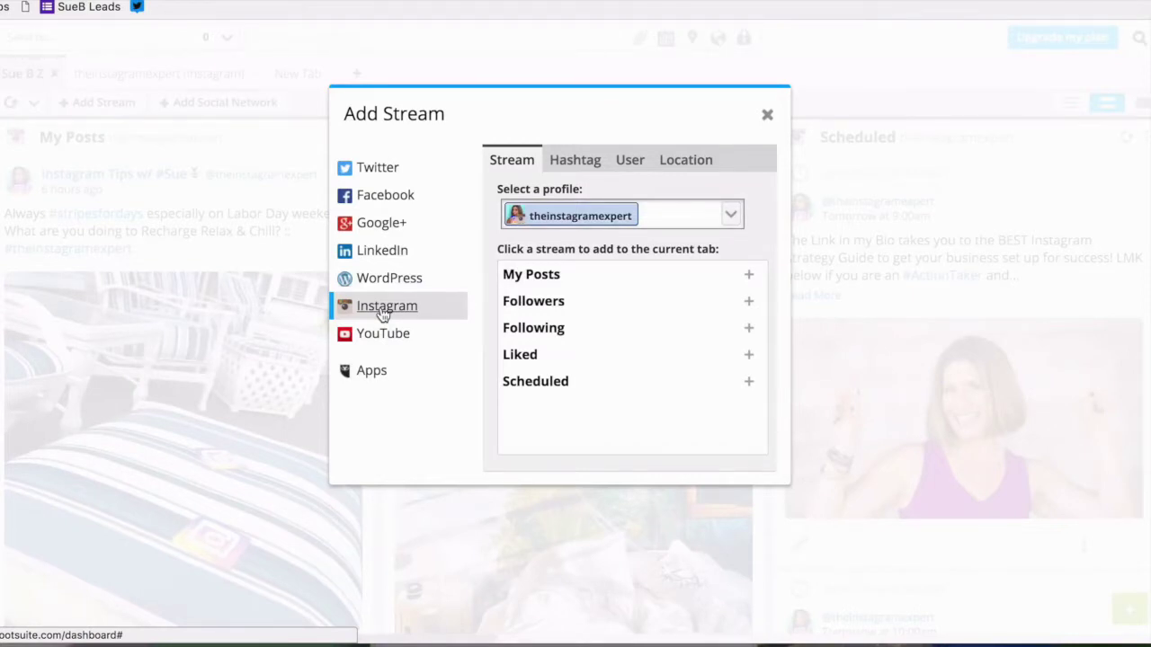
{"action": "left_click", "coordinate": [550, 225]}
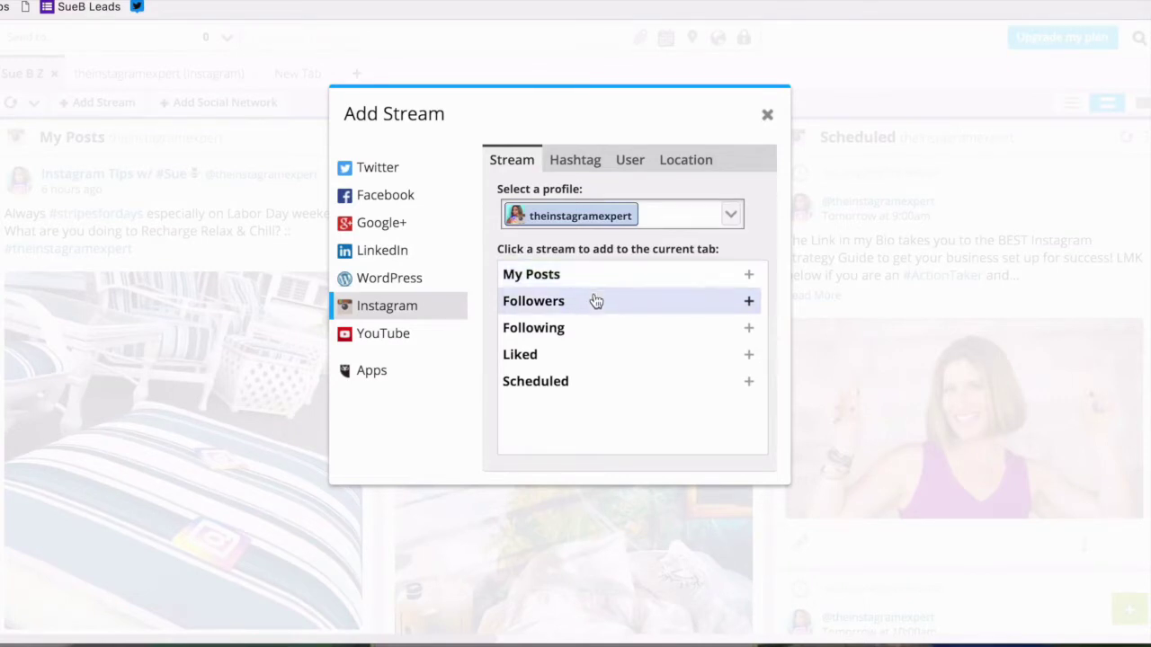
{"action": "left_click", "coordinate": [597, 383]}
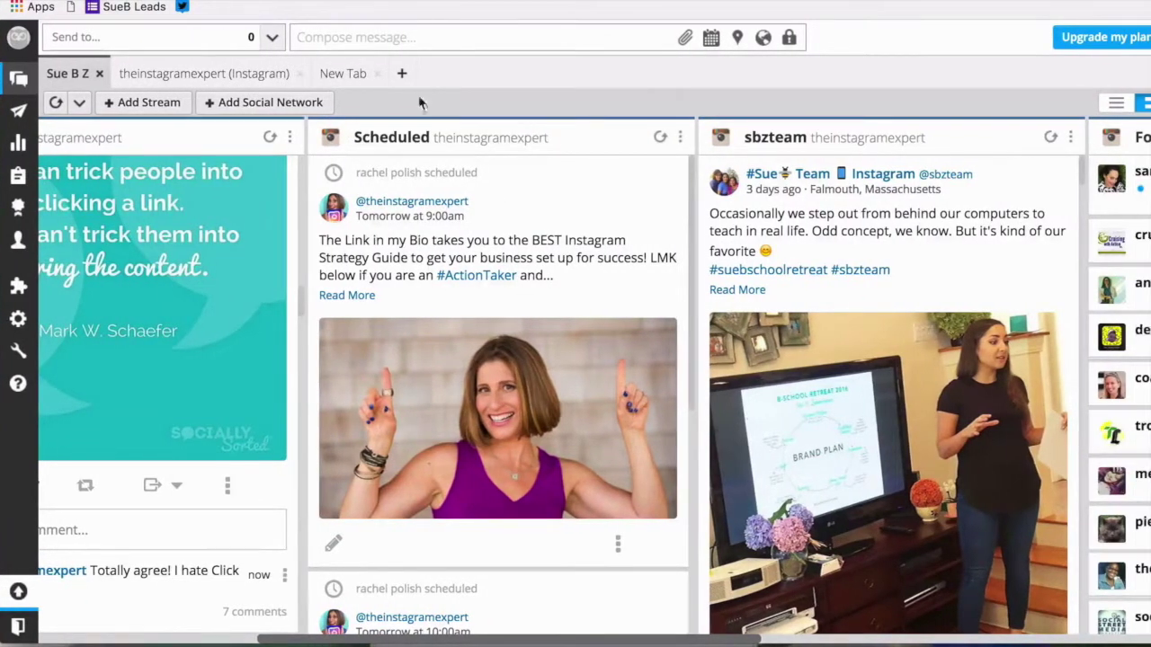
- Expand the Sep 5, 9:00 AM post's caption and open it in Edit Scheduled Message
{"action": "left_click", "coordinate": [330, 297]}
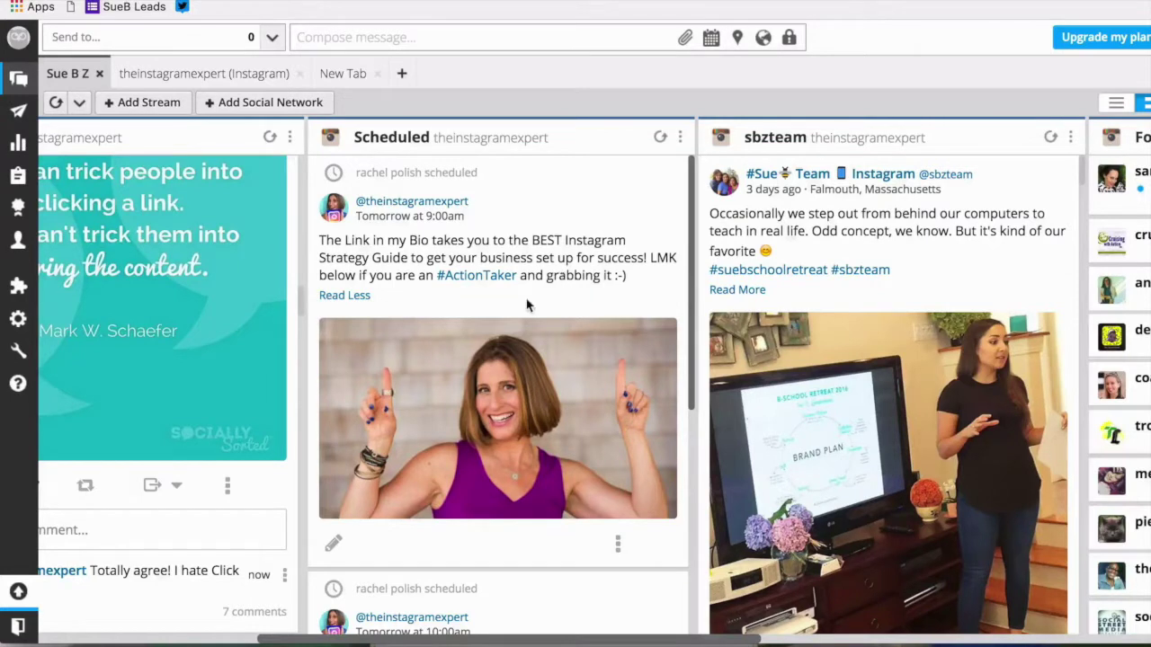
{"action": "left_click", "coordinate": [617, 545]}
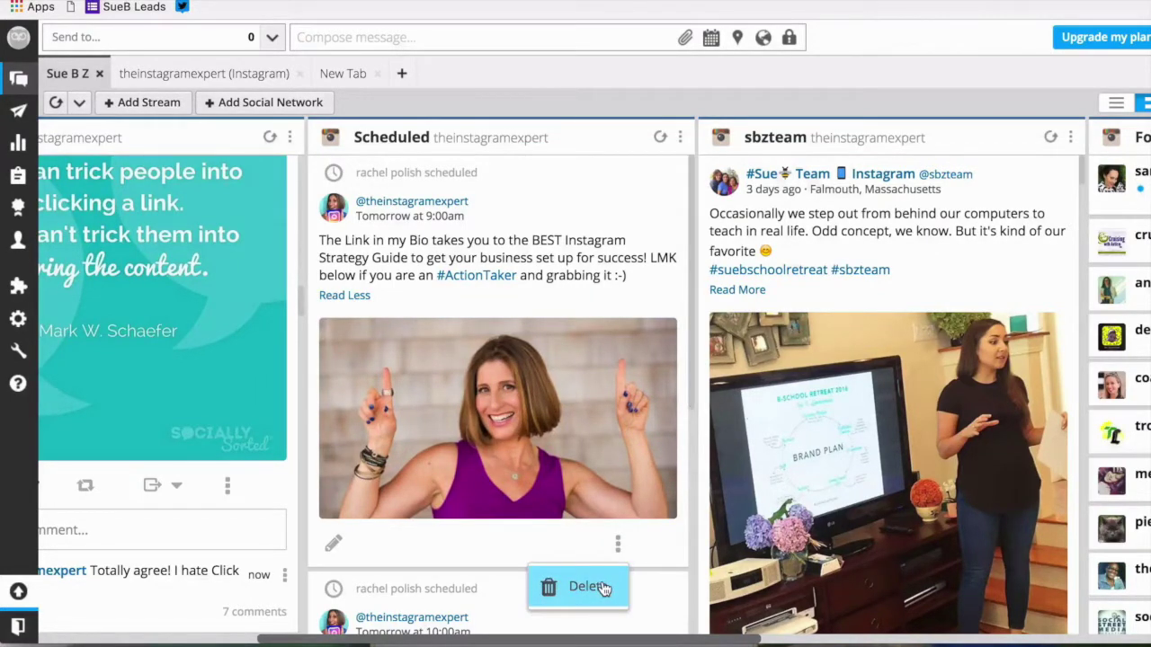
{"action": "left_click", "coordinate": [334, 546]}
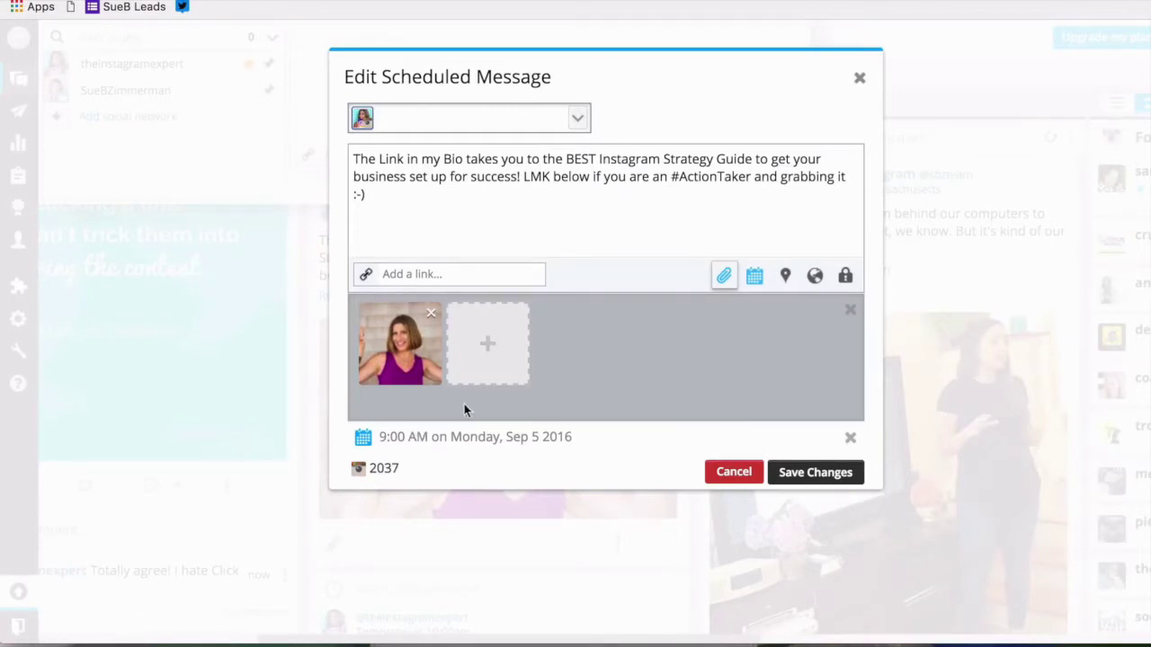
- Close the edit dialog and compose a new post with the Desktop JPG photo attached
{"action": "left_click", "coordinate": [859, 78]}
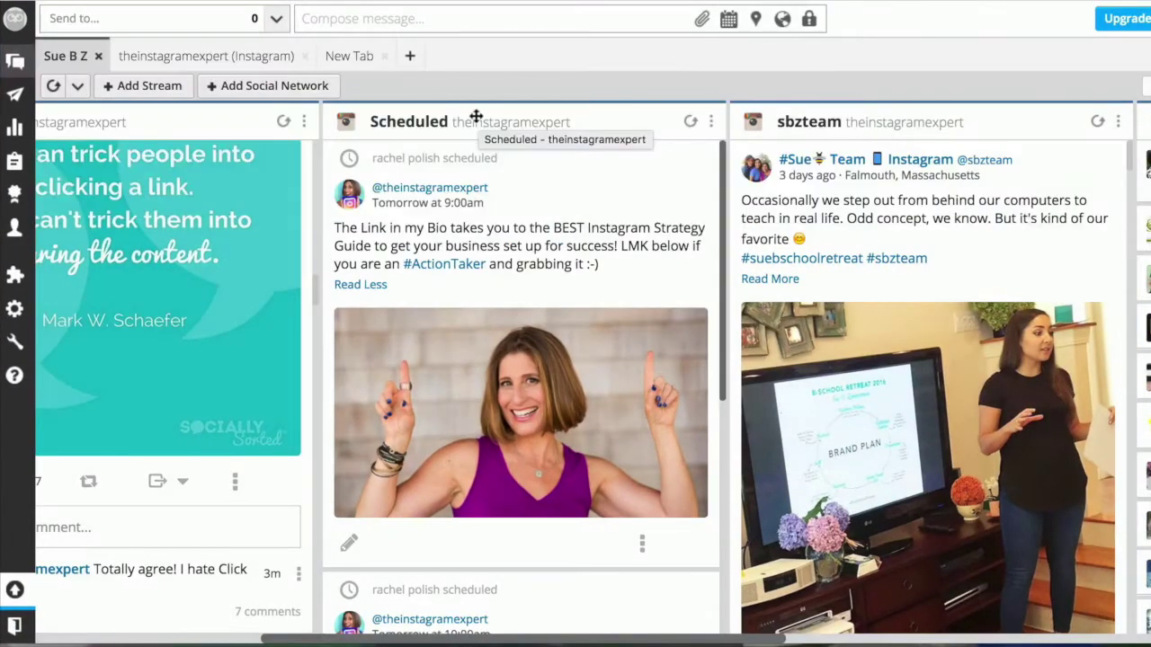
{"action": "left_click", "coordinate": [314, 45]}
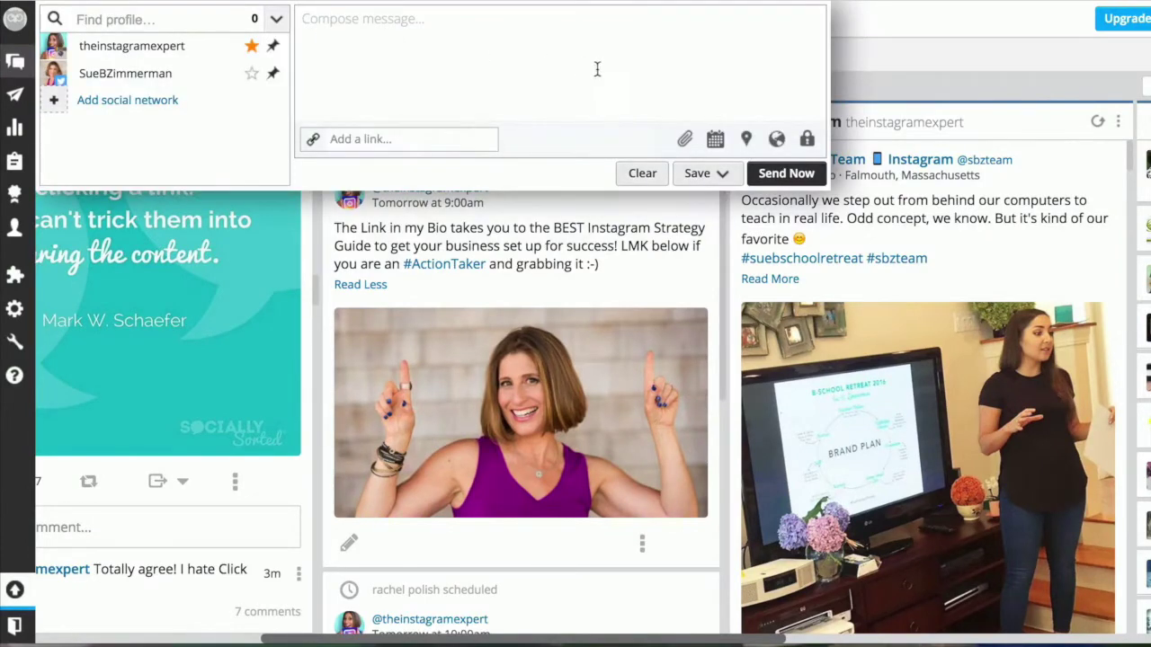
{"action": "left_click", "coordinate": [685, 142]}
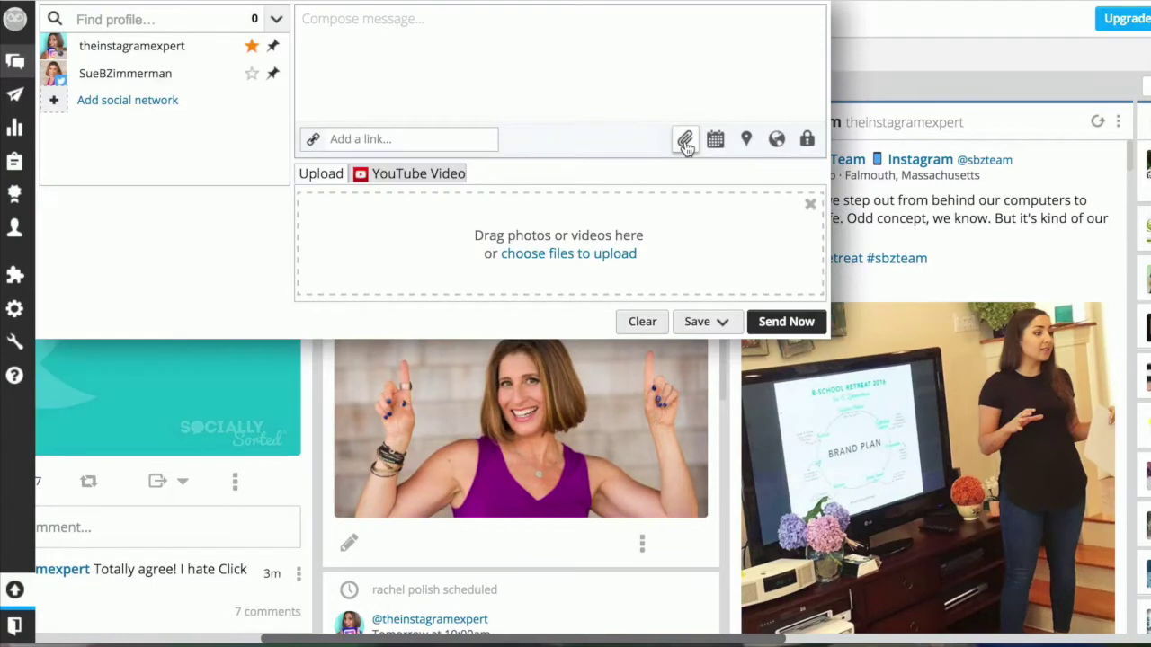
{"action": "left_click", "coordinate": [615, 255]}
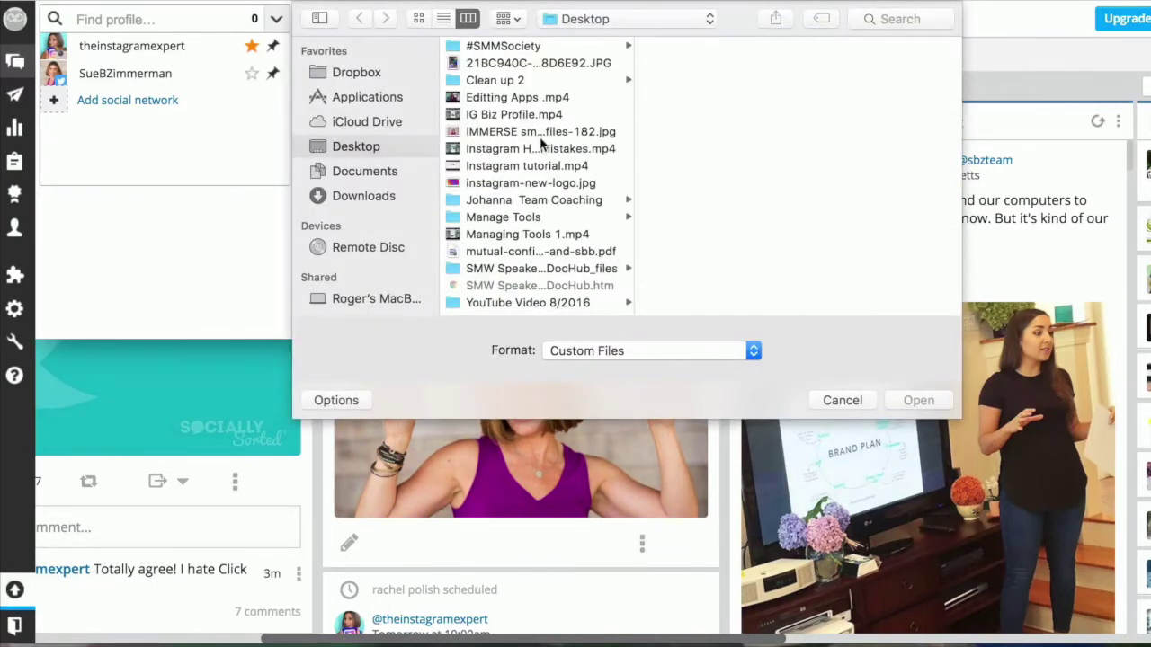
{"action": "left_click", "coordinate": [544, 65]}
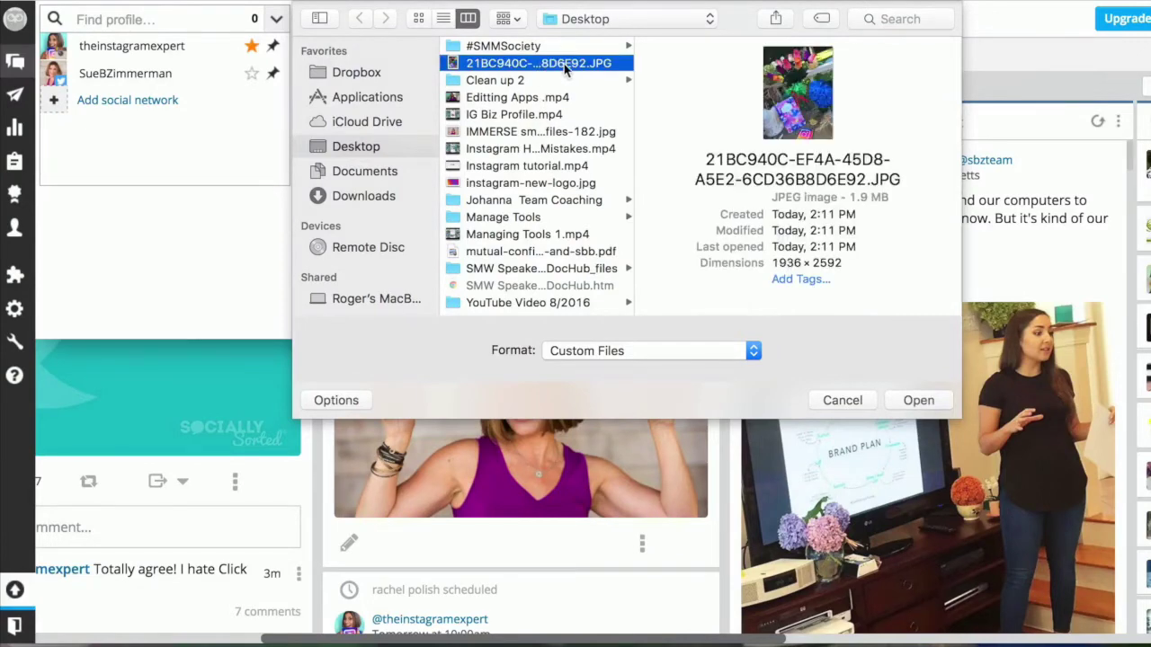
{"action": "left_click", "coordinate": [918, 400]}
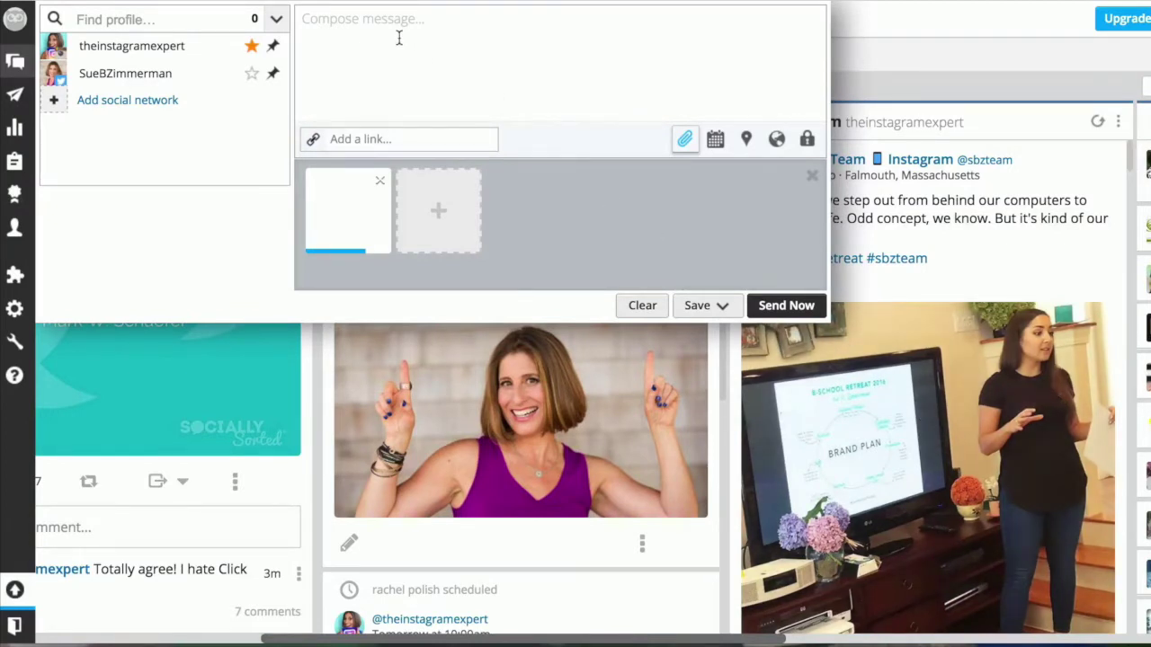
{"action": "left_click", "coordinate": [358, 18]}
{"action": "type", "text": "Nothing but Instagram goodies for @suebzimmerman on her Birthday! Bright colors and the #nauticalvibe always makes me happy #⚓ TU @tjmaxx #😍 @joshuahager @theribbonbarista @maydesigns"}
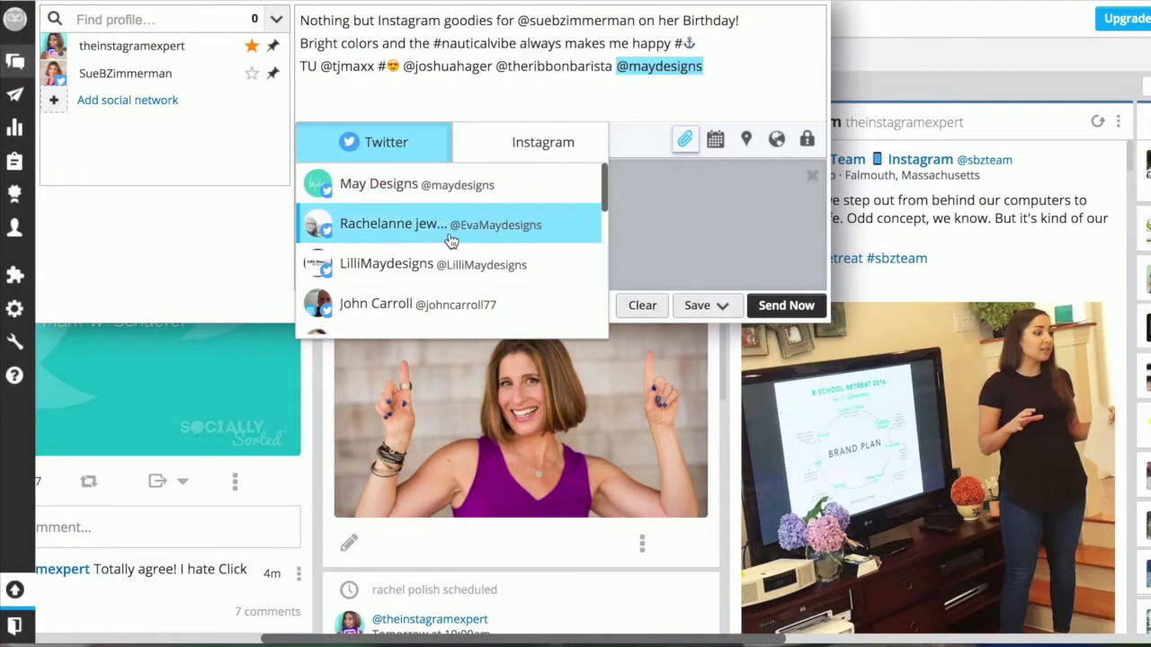
{"action": "left_click", "coordinate": [523, 153]}
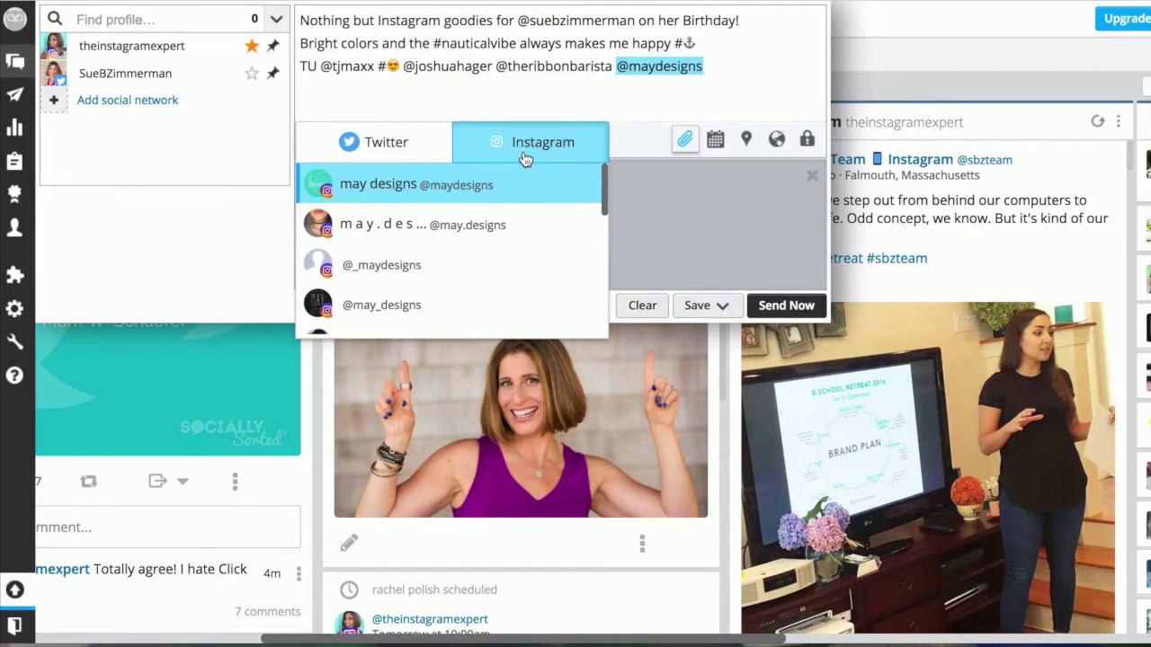
{"action": "left_click", "coordinate": [472, 186]}
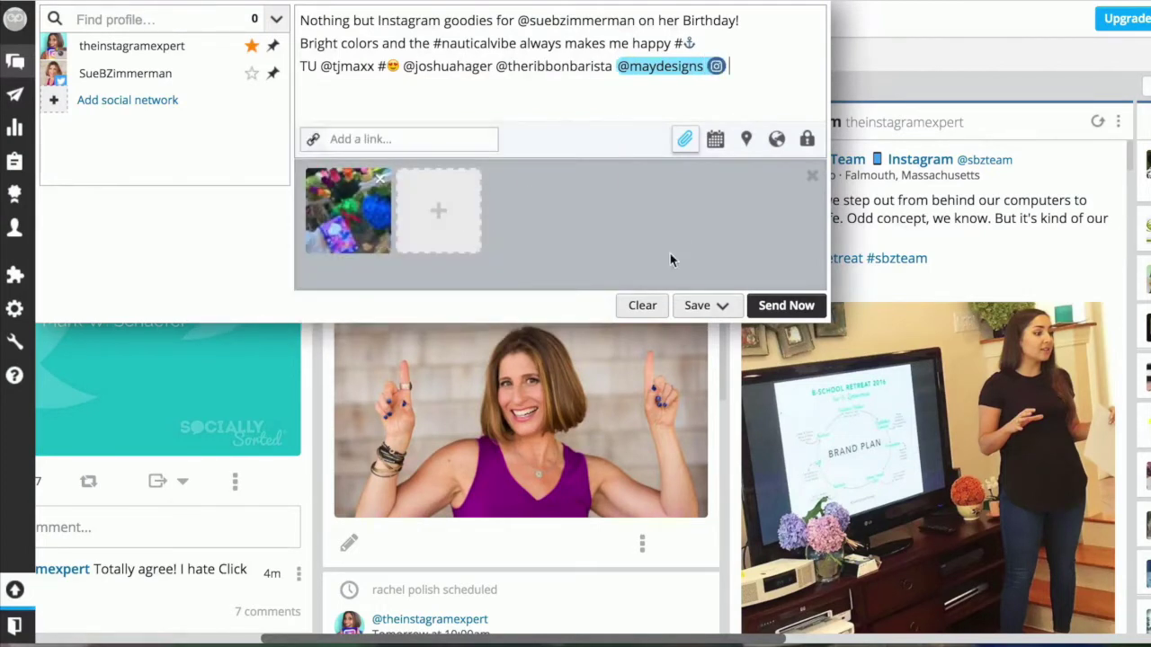
- Set the post for September 6, 2016 at 9:00 AM and attempt to schedule it
{"action": "left_click", "coordinate": [714, 141]}
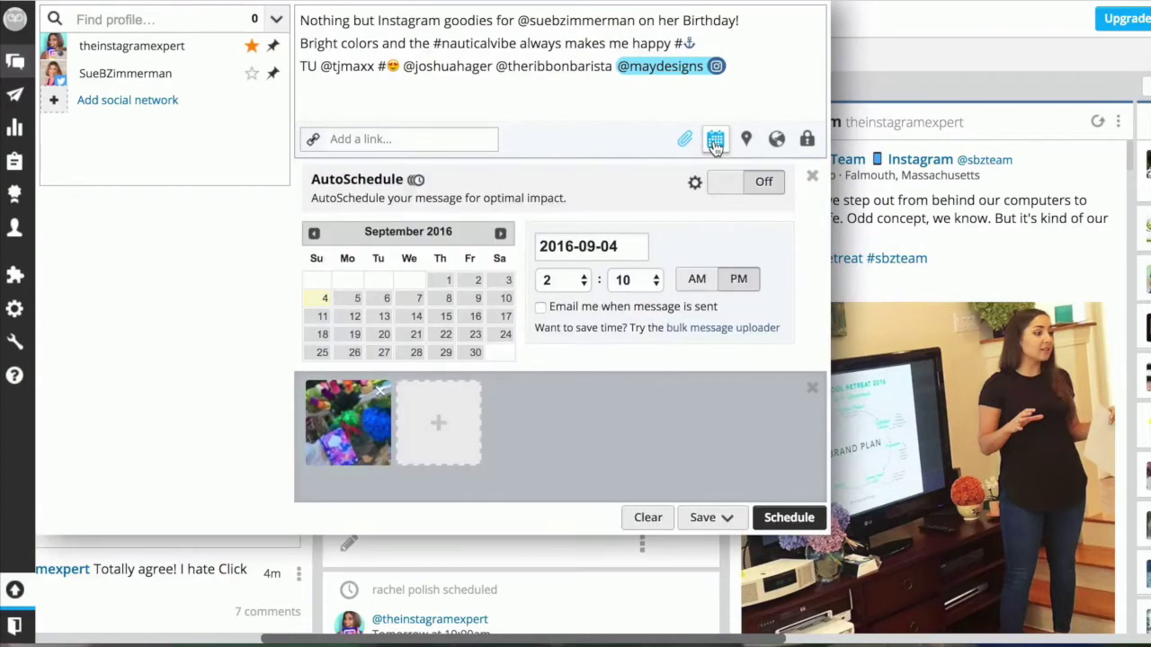
{"action": "left_click", "coordinate": [385, 301]}
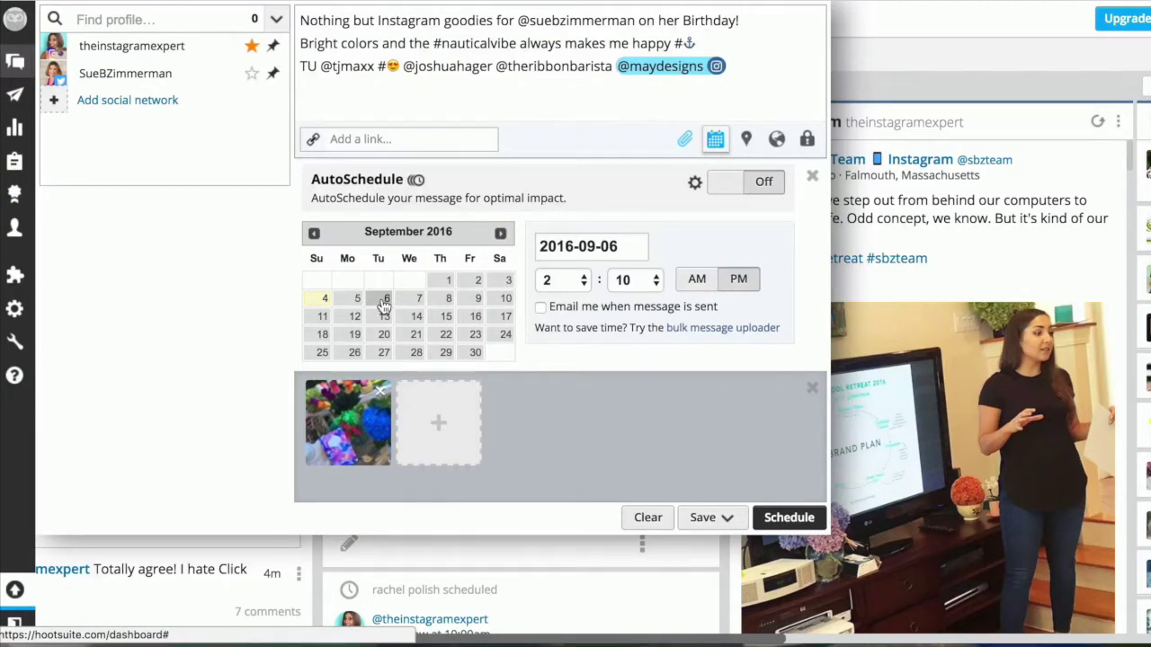
{"action": "left_click", "coordinate": [580, 282]}
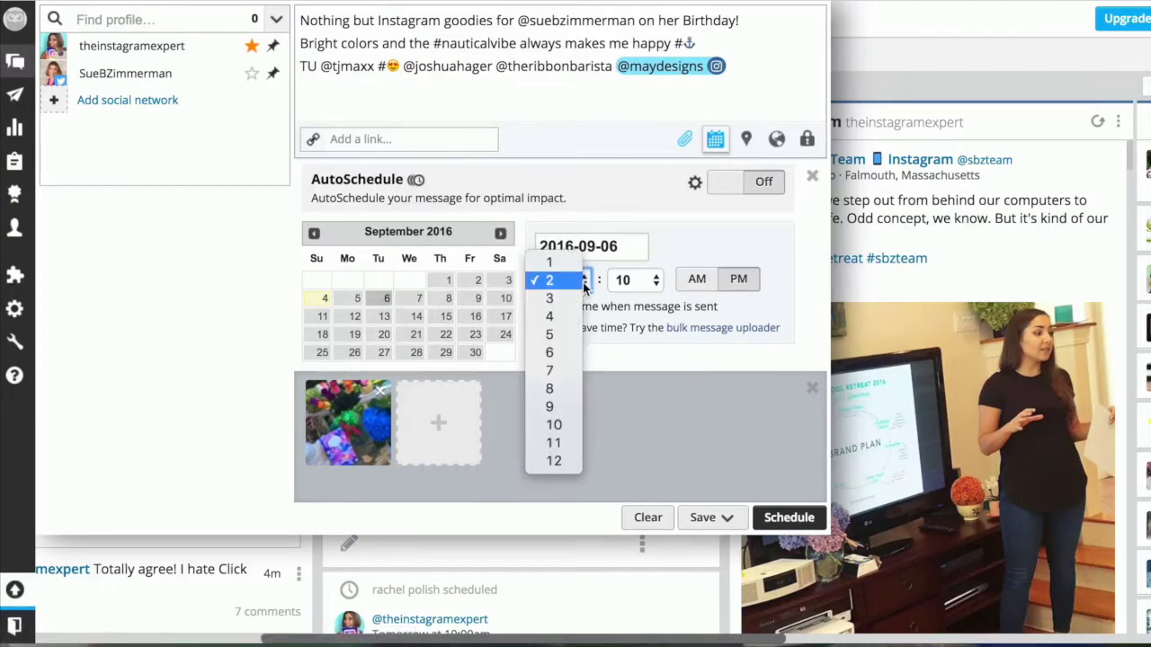
{"action": "left_click", "coordinate": [558, 406]}
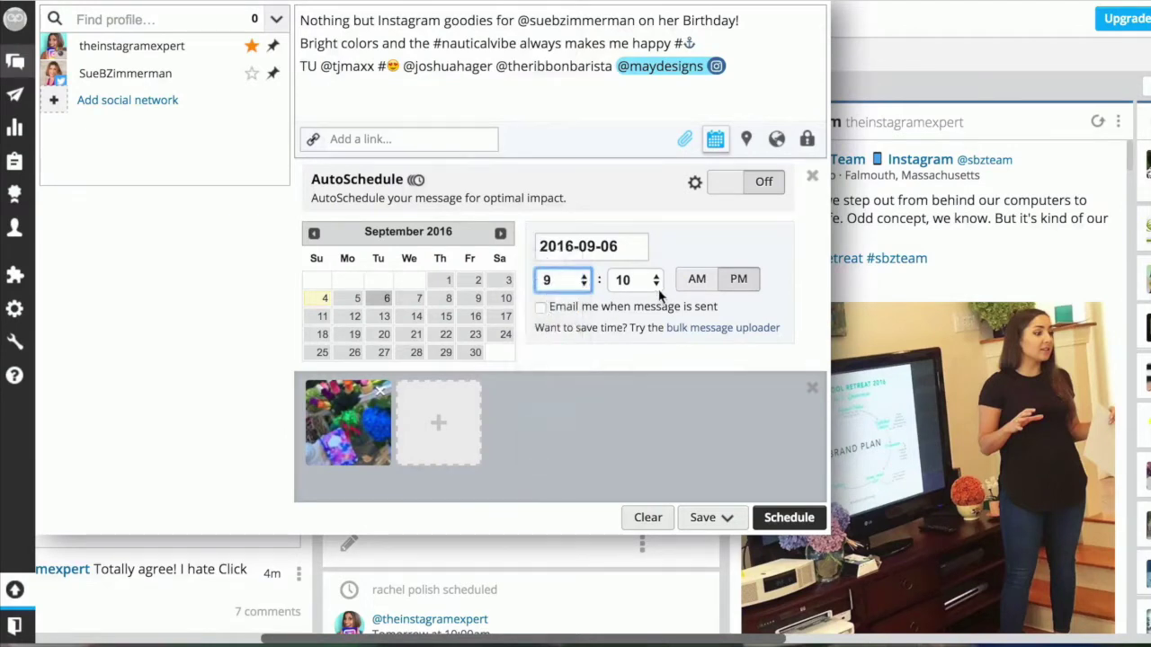
{"action": "left_click", "coordinate": [640, 280]}
{"action": "left_click", "coordinate": [624, 246]}
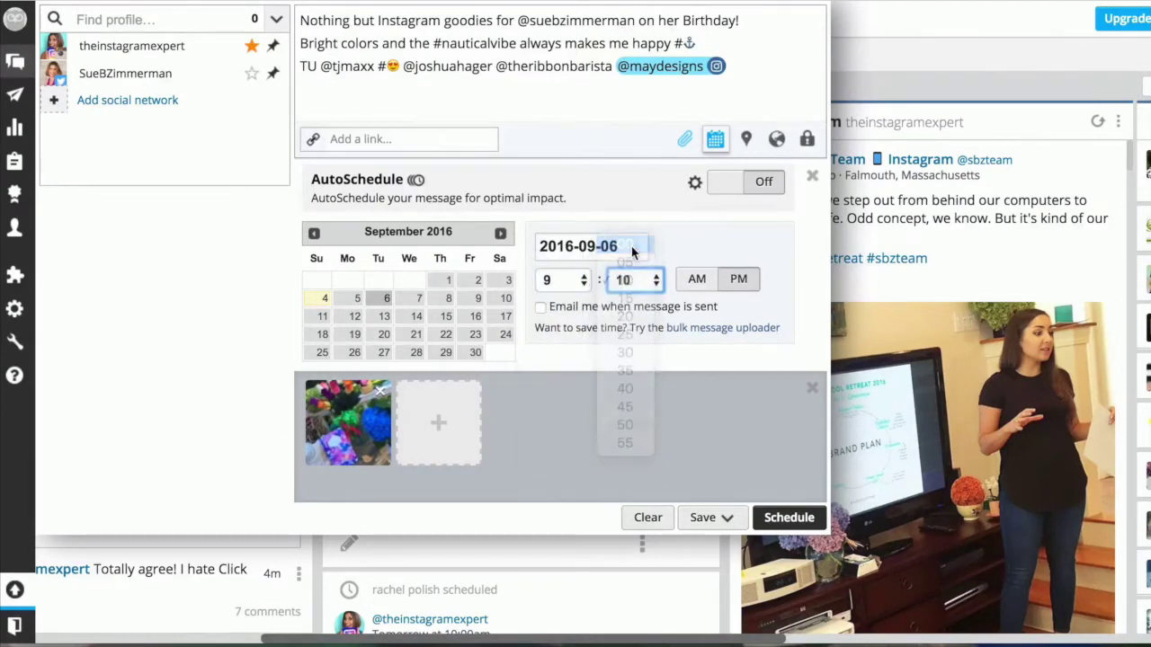
{"action": "left_click", "coordinate": [696, 279]}
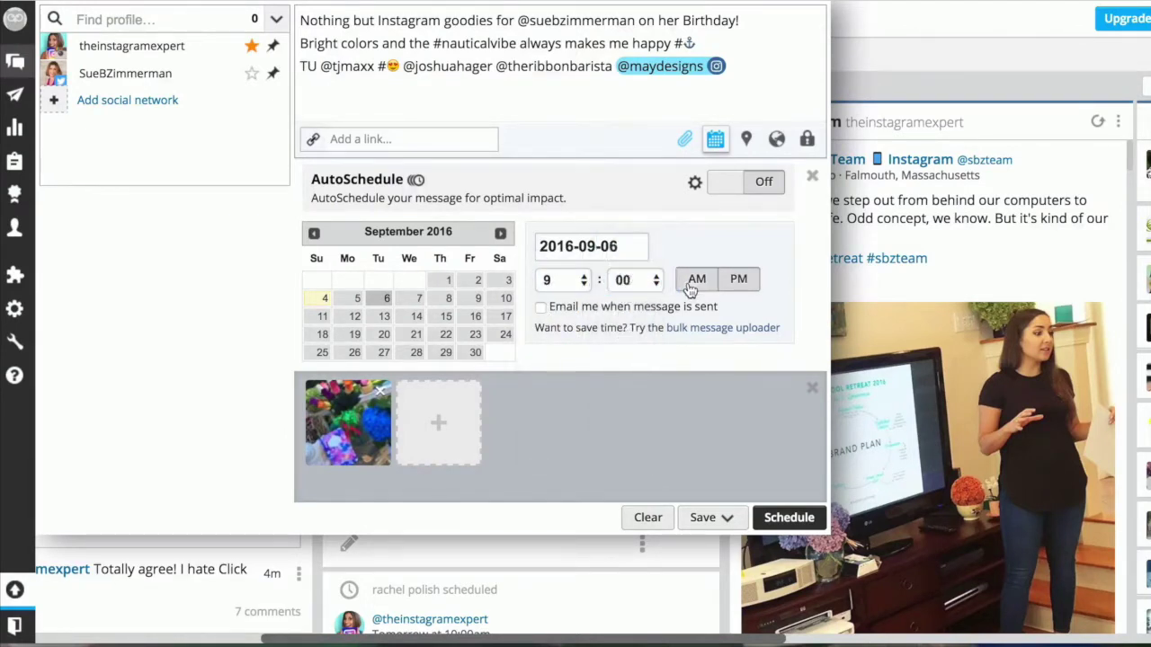
{"action": "left_click", "coordinate": [763, 523]}
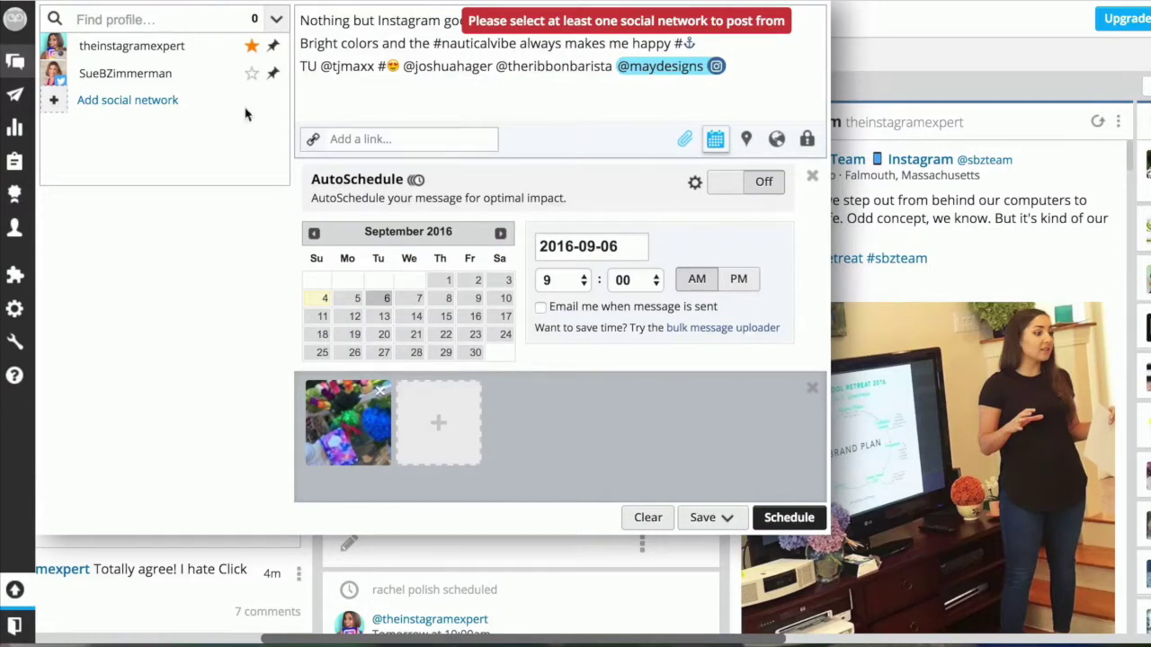
- Select the theinstagramexpert profile and schedule the birthday post
{"action": "left_click", "coordinate": [178, 53]}
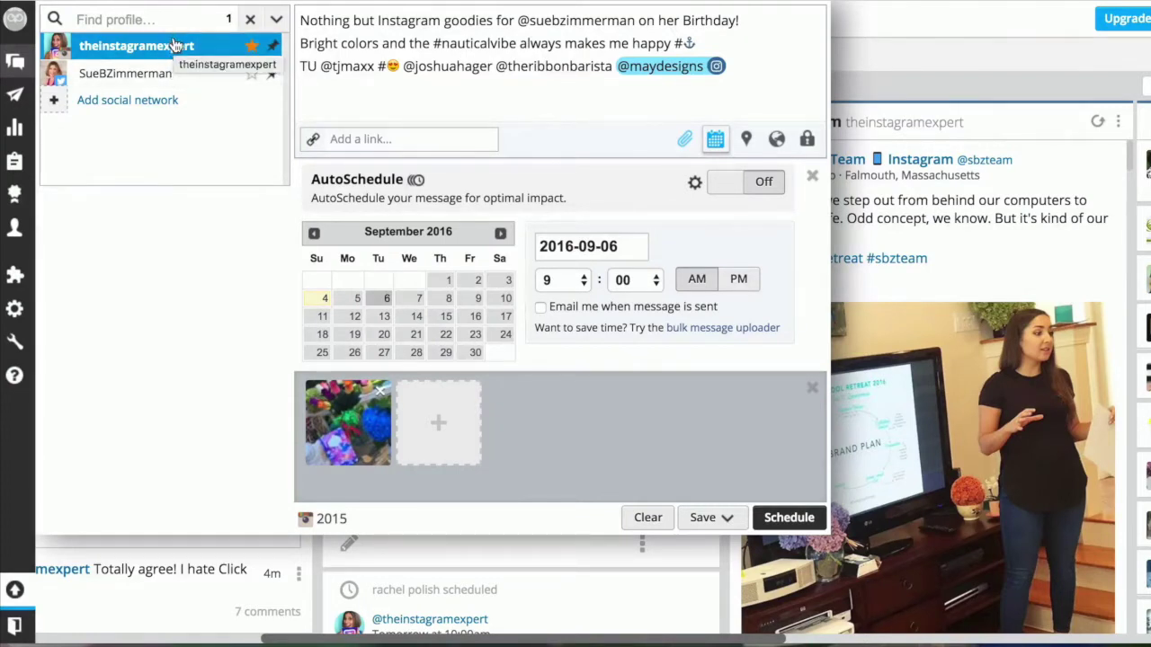
{"action": "left_click", "coordinate": [777, 520]}
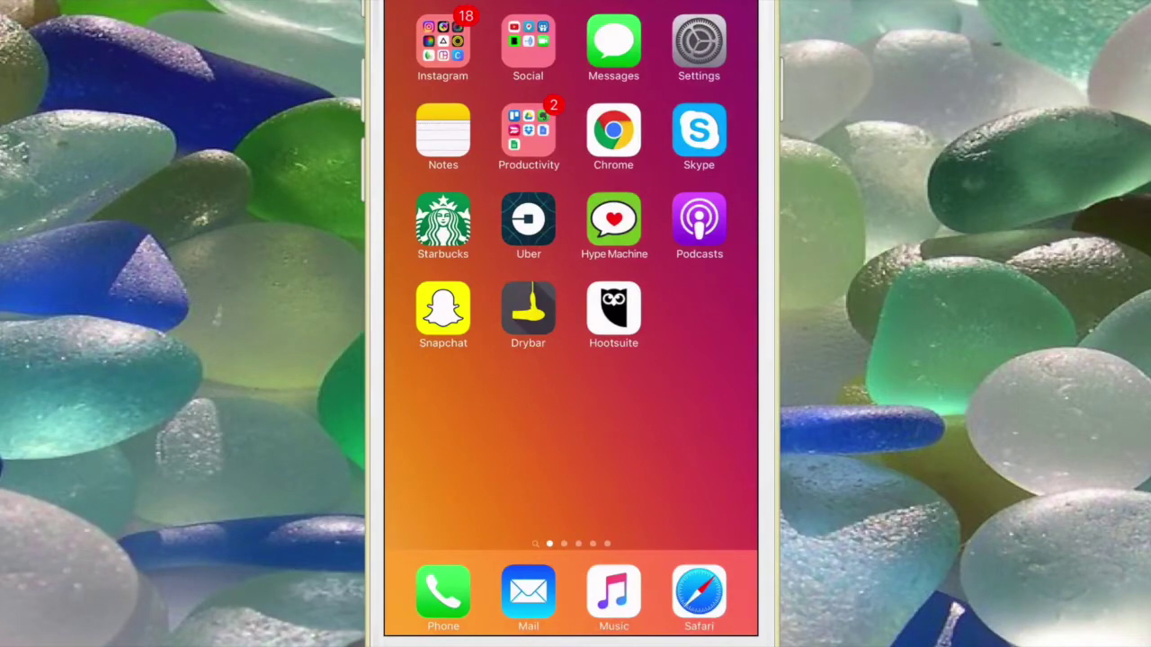
- Open the Hootsuite phone app's Settings and go to Notifications
{"action": "left_click", "coordinate": [613, 308]}
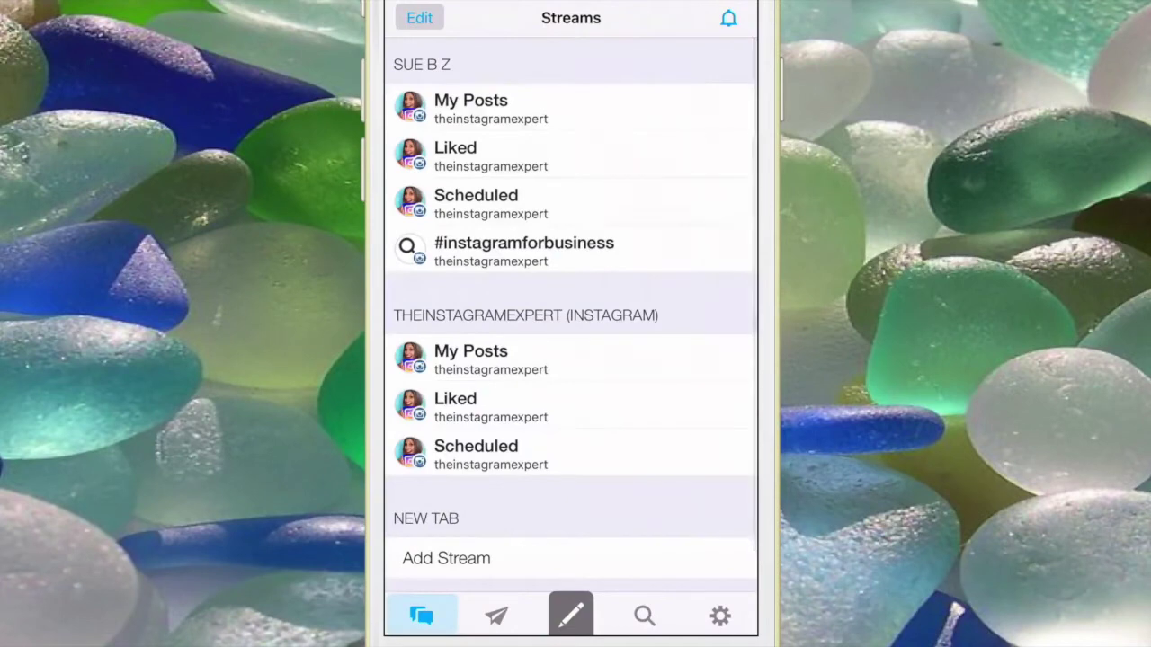
{"action": "left_click", "coordinate": [720, 616]}
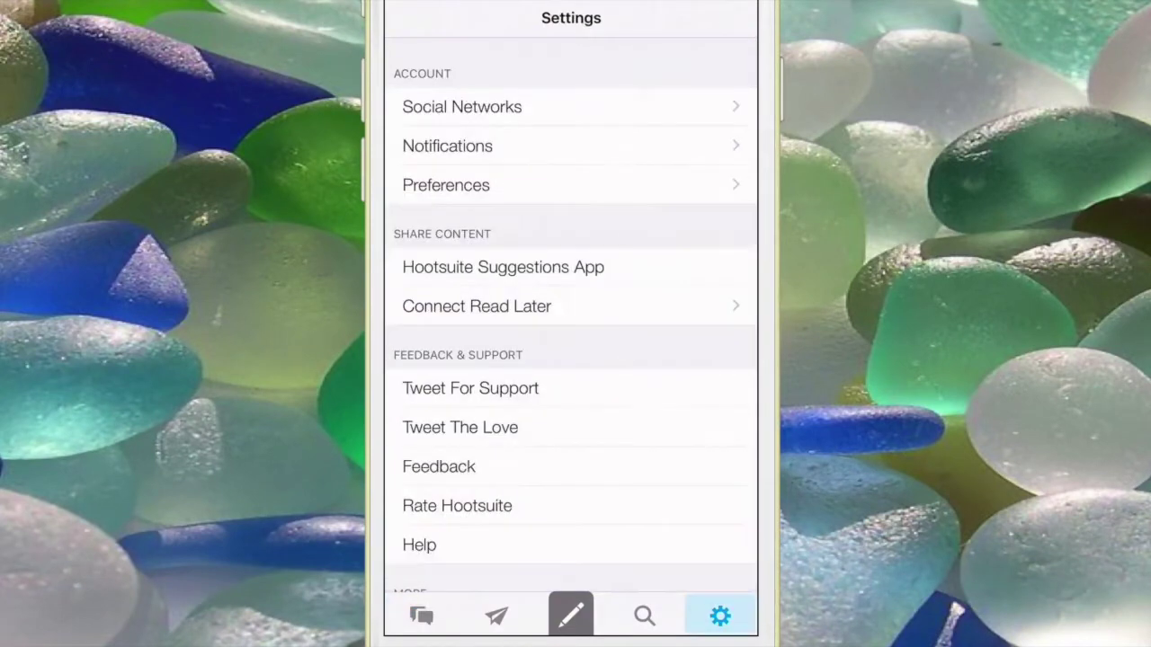
{"action": "left_click", "coordinate": [446, 146]}
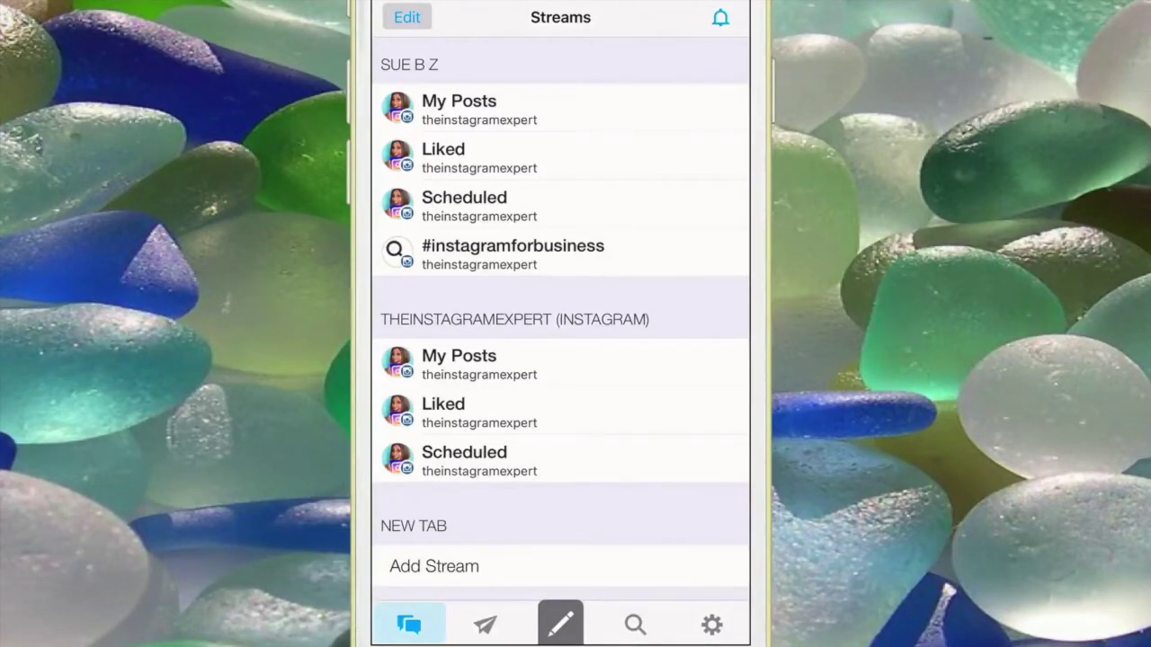
- Scroll through the #instagramforbusiness stream's posts, then return to the Streams list
{"action": "left_click", "coordinate": [512, 252]}
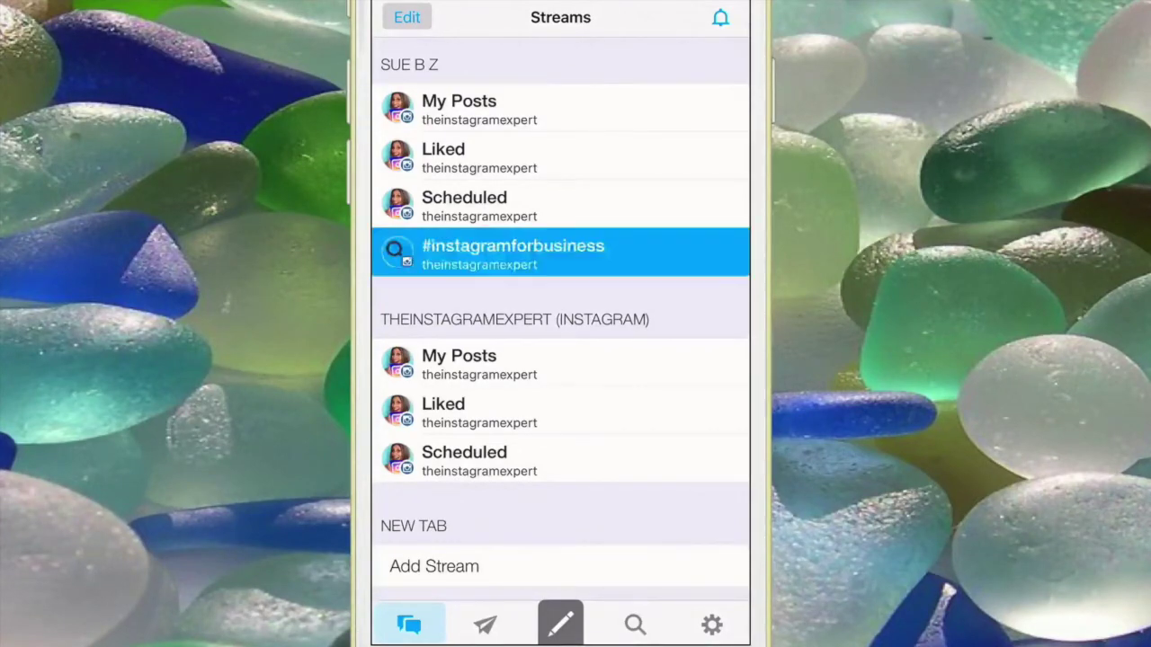
{"action": "scroll", "coordinate": [560, 359], "scroll_direction": "down", "scroll_amount": 10}
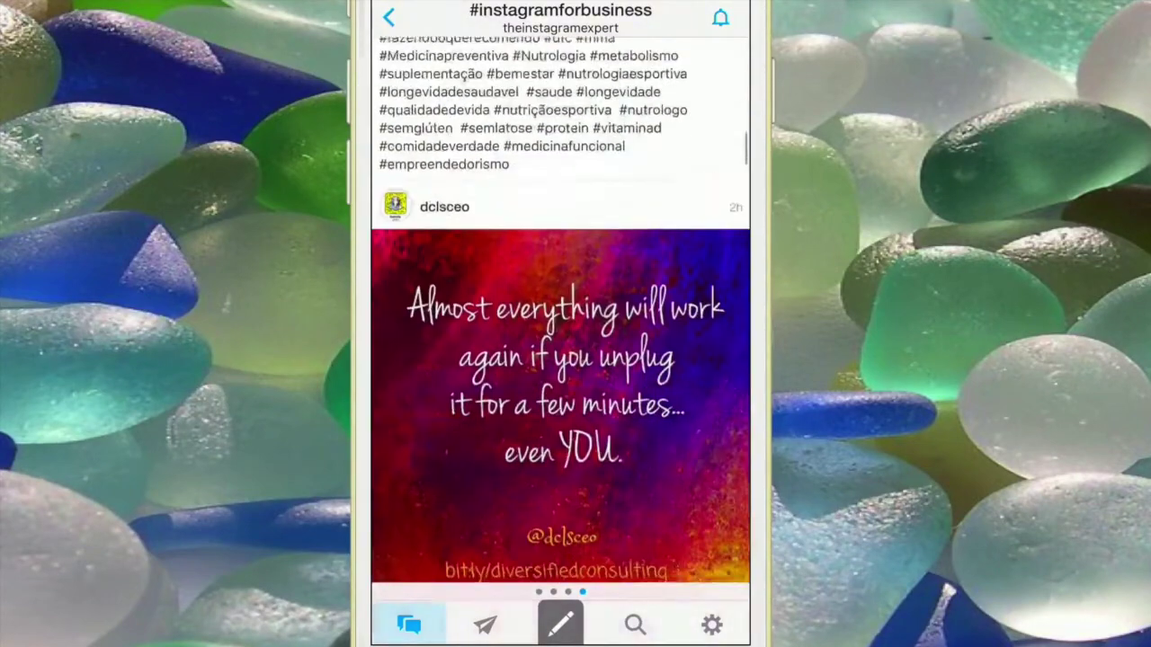
{"action": "scroll", "coordinate": [560, 360], "scroll_direction": "down", "scroll_amount": 5}
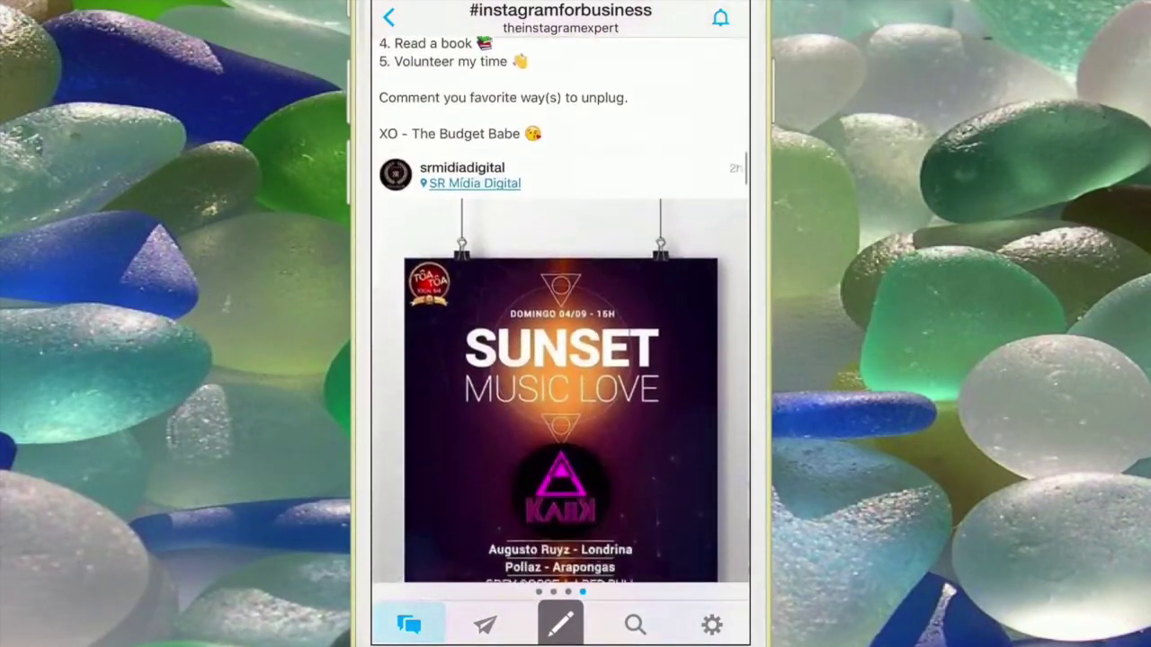
{"action": "scroll", "coordinate": [560, 360], "scroll_direction": "down", "scroll_amount": 10}
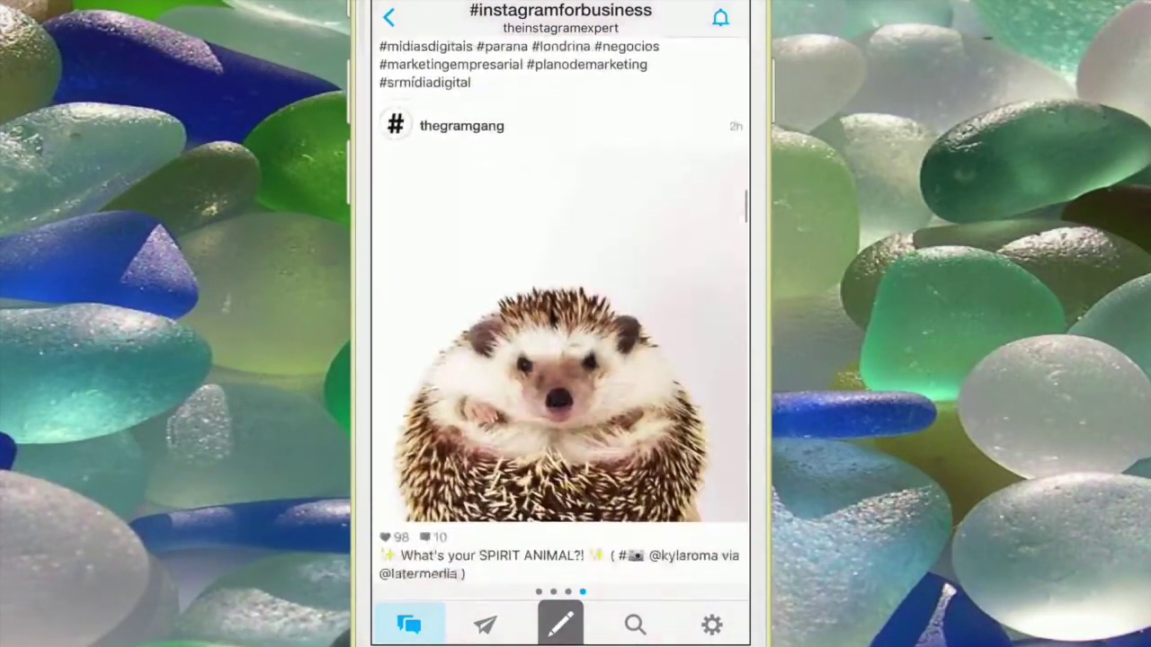
{"action": "scroll", "coordinate": [560, 359], "scroll_direction": "down", "scroll_amount": 10}
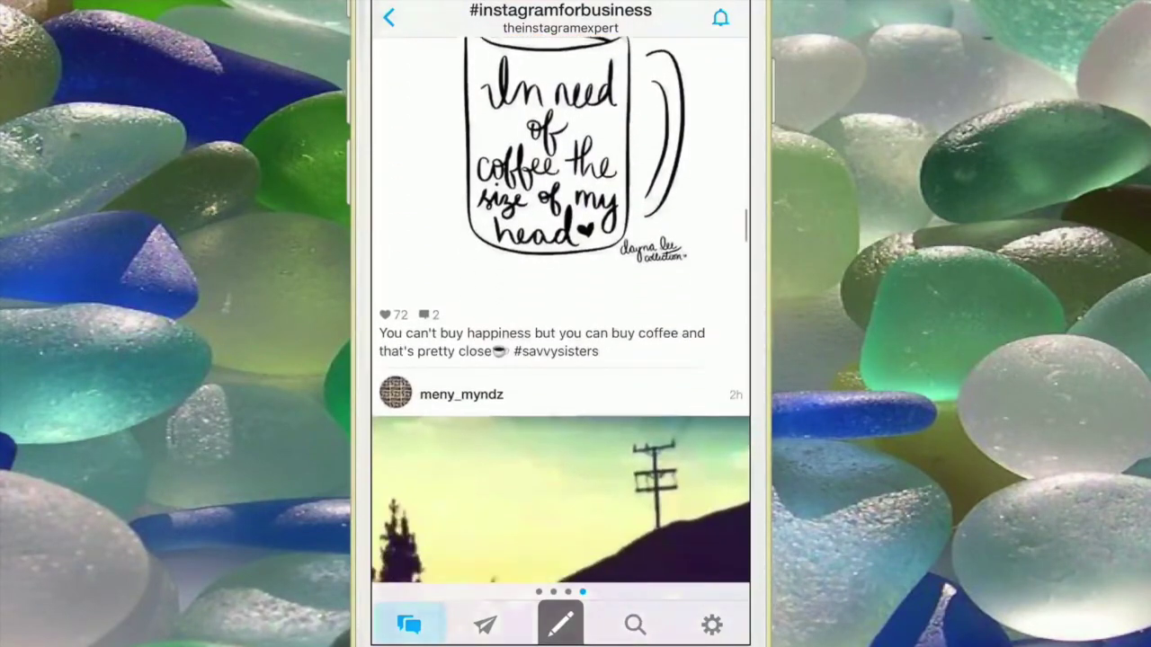
{"action": "scroll", "coordinate": [560, 359], "scroll_direction": "down", "scroll_amount": 5}
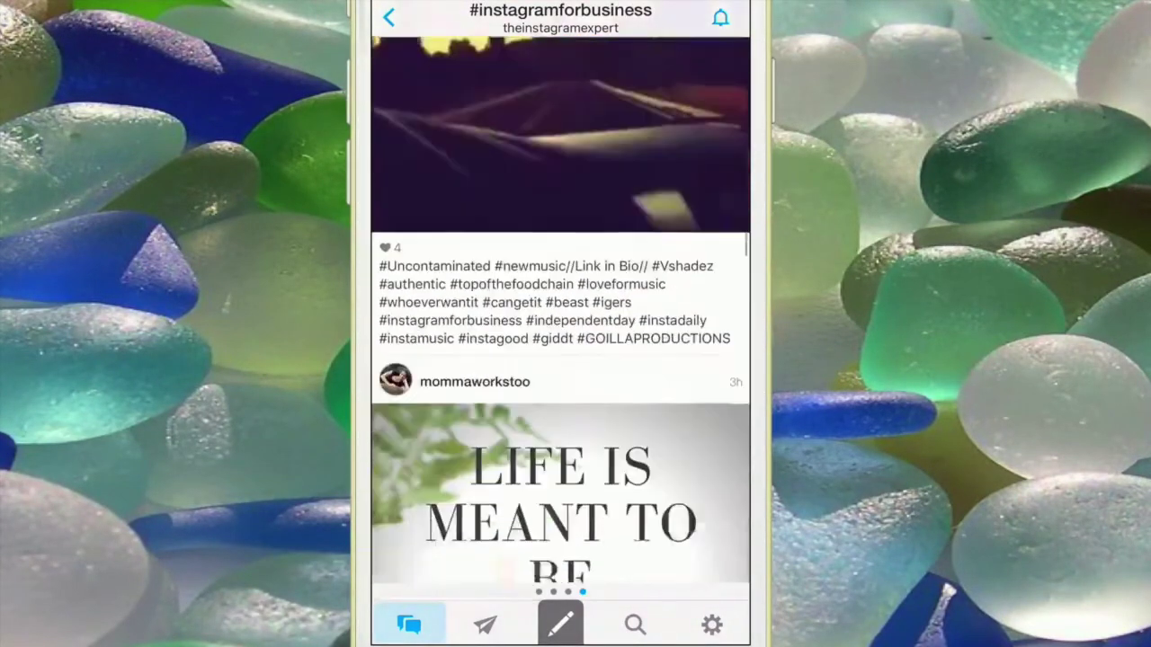
{"action": "scroll", "coordinate": [560, 359], "scroll_direction": "down", "scroll_amount": 10}
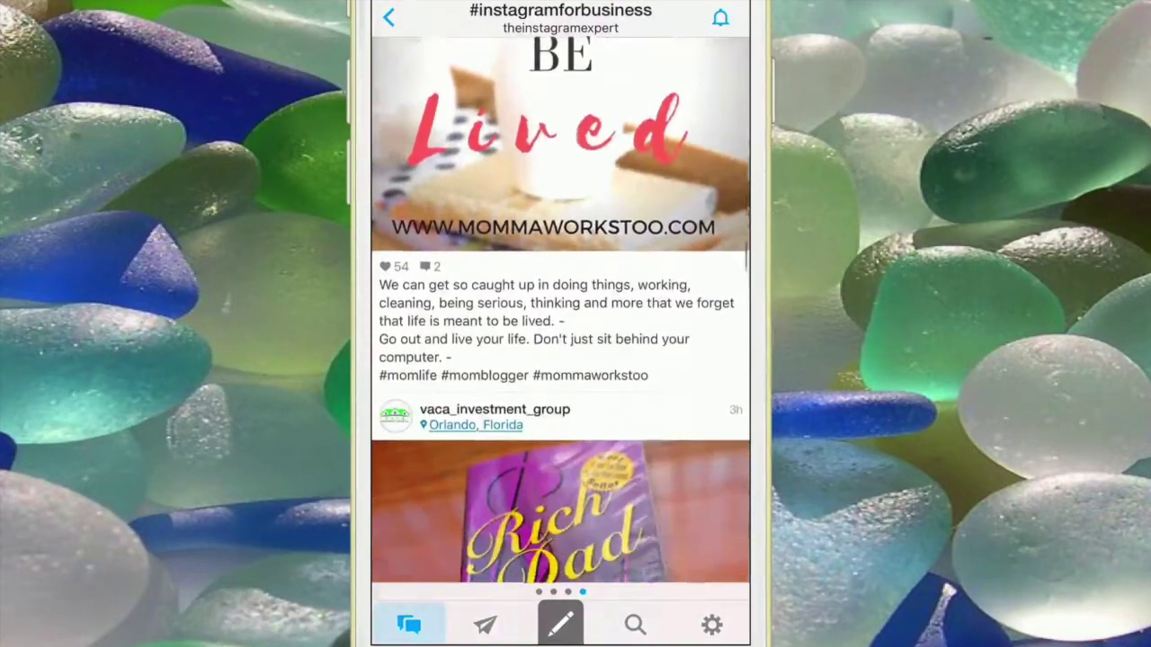
{"action": "scroll", "coordinate": [561, 360], "scroll_direction": "down", "scroll_amount": 10}
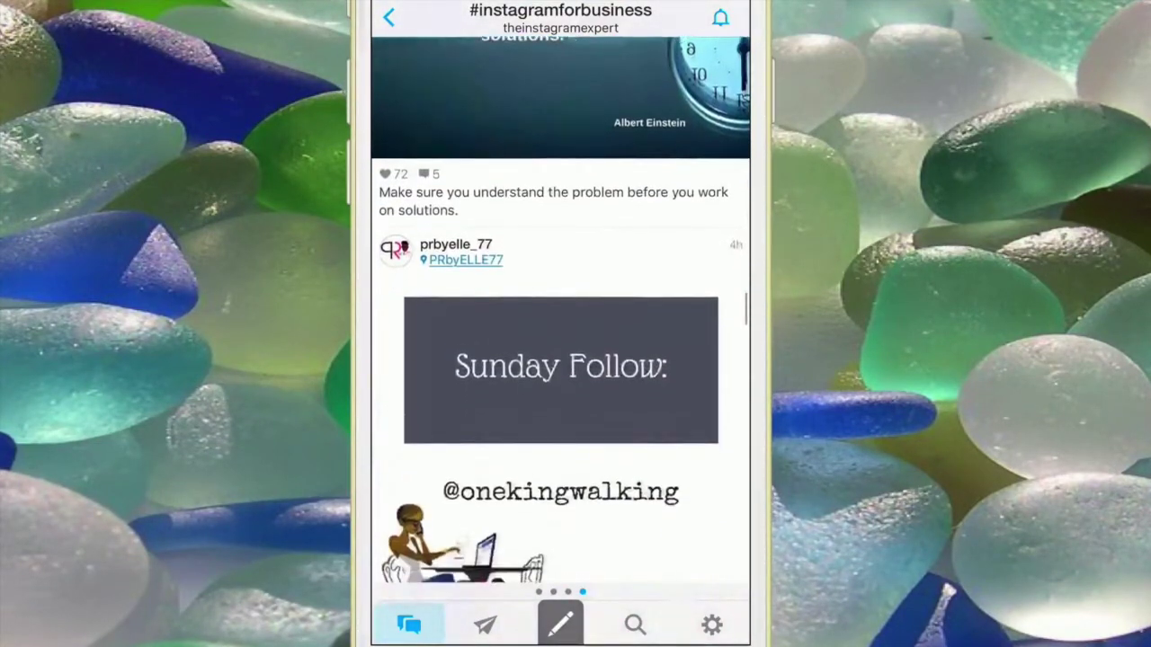
{"action": "left_click", "coordinate": [711, 624]}
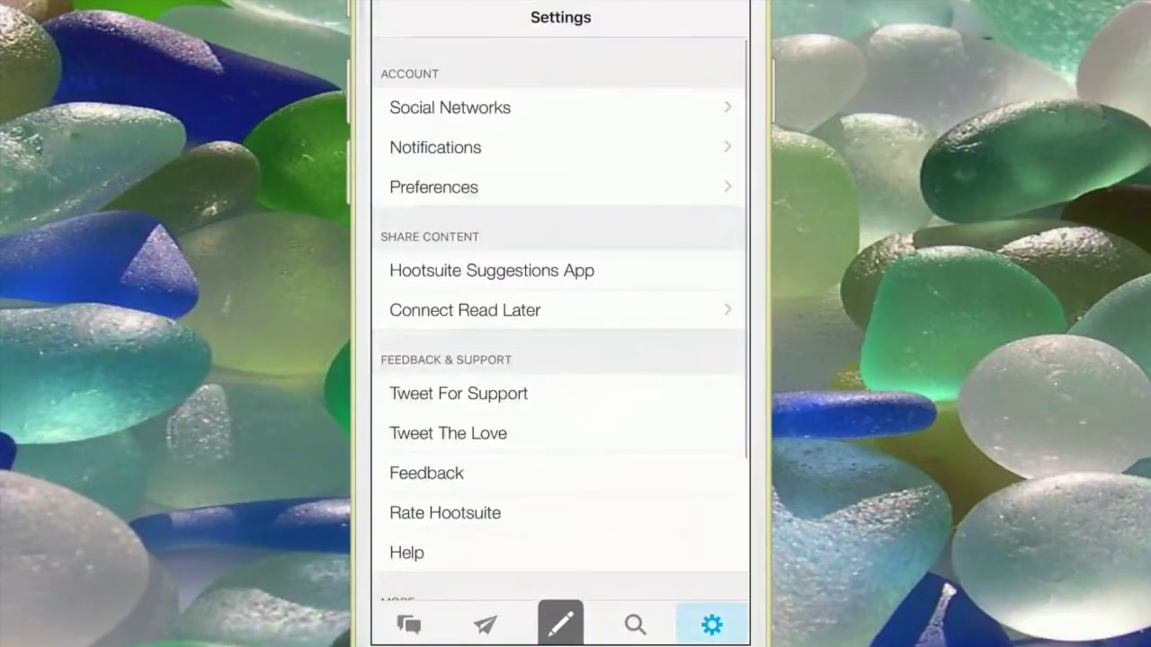
{"action": "left_click", "coordinate": [409, 624]}
{"action": "left_click", "coordinate": [409, 624]}
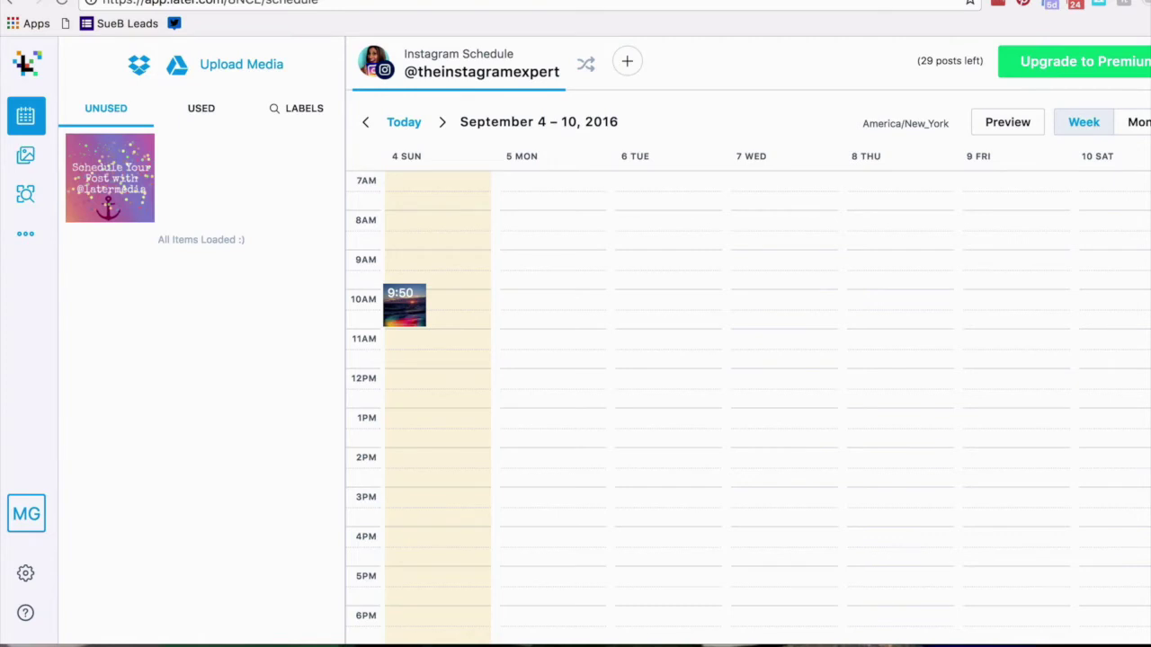
- Drag the Schedule Your Post image onto Wednesday, September 7 at 9 AM
{"action": "right_click", "coordinate": [127, 154]}
{"action": "left_click", "coordinate": [101, 152]}
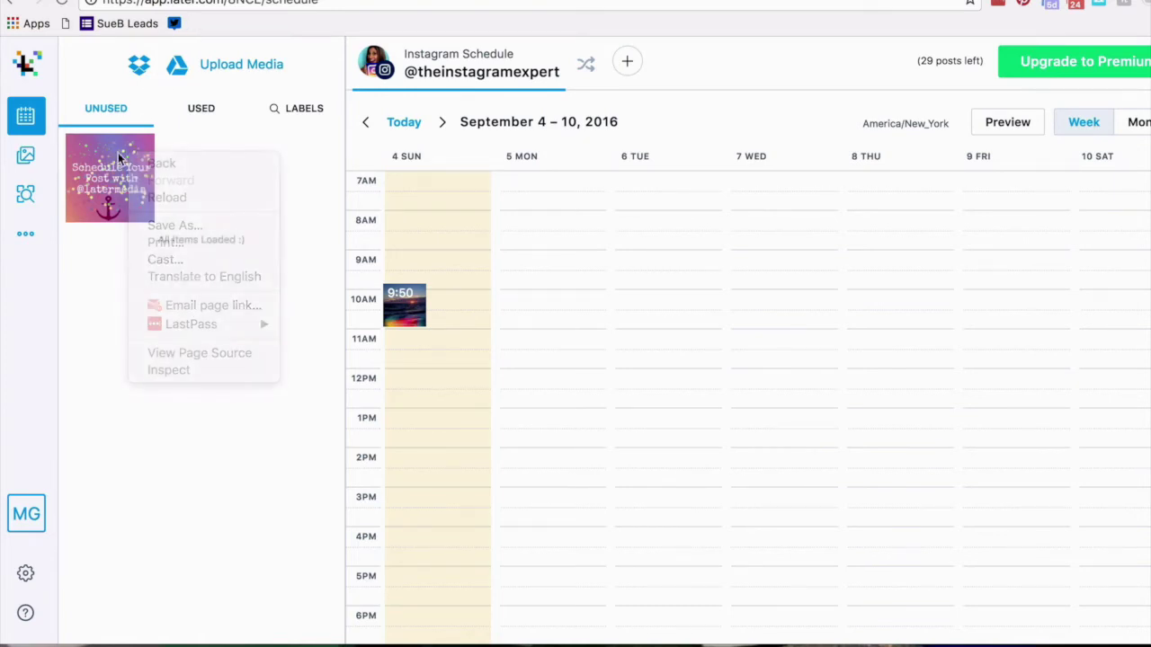
{"action": "left_click_drag", "start_coordinate": [114, 152], "coordinate": [769, 260]}
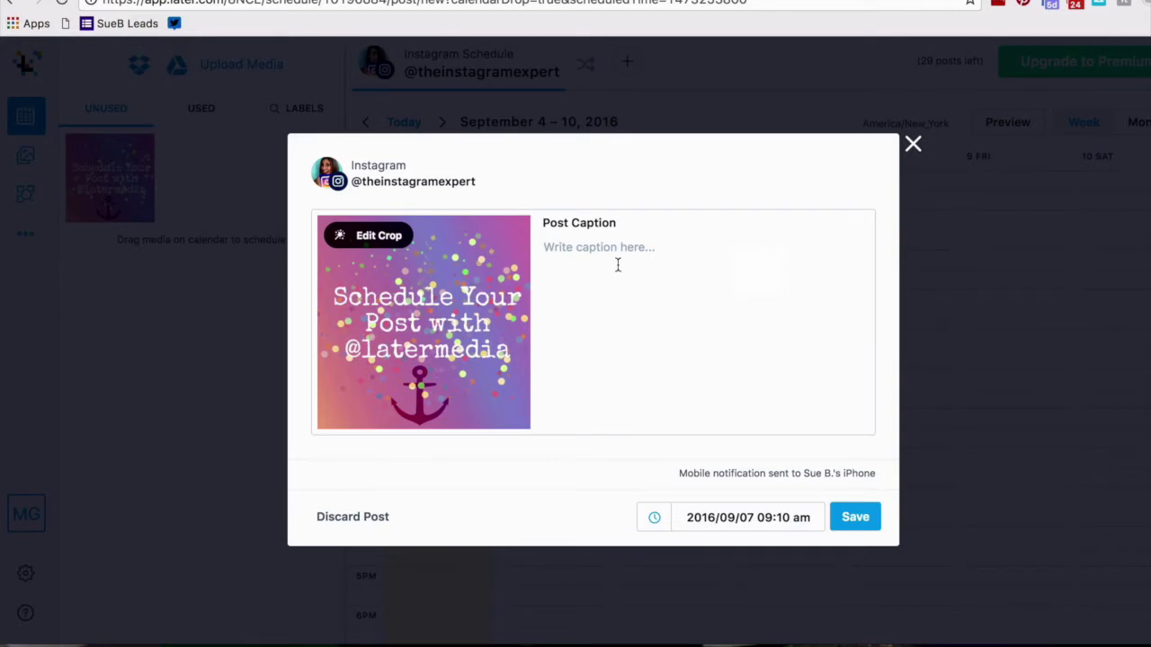
{"action": "left_click", "coordinate": [591, 251]}
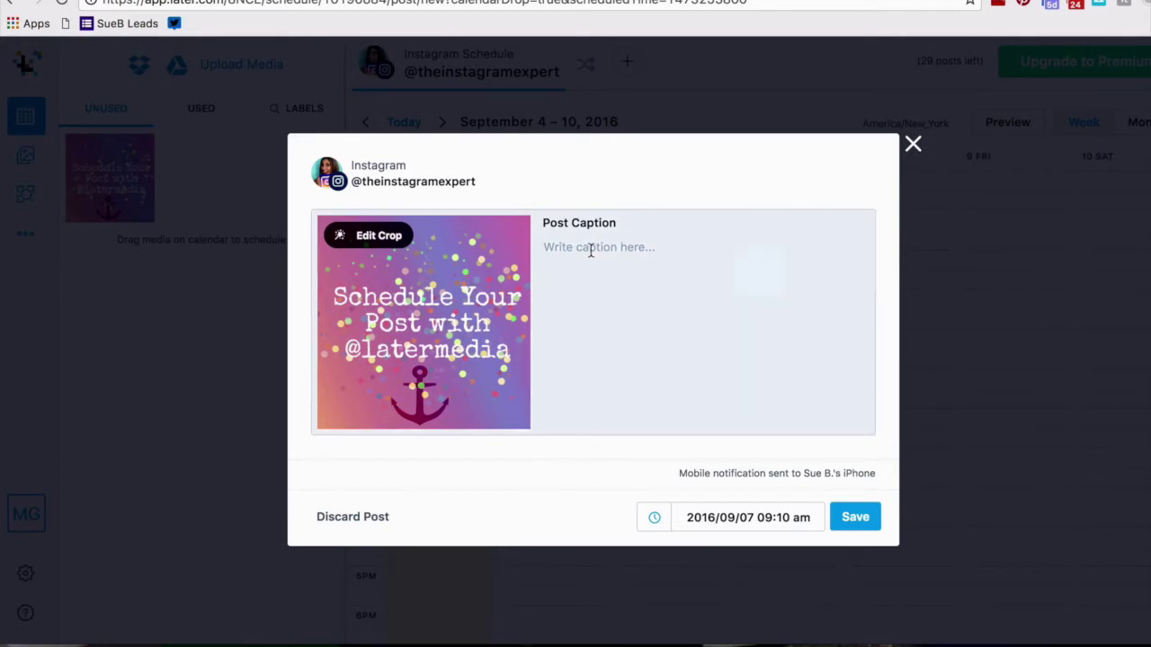
{"action": "type", "text": "I love using @latermedia to schedule my post when it's a holiday weekend or when I am on vacation. I also love using @picsart to create colorful images like this. :: #theinstagramexpert"}
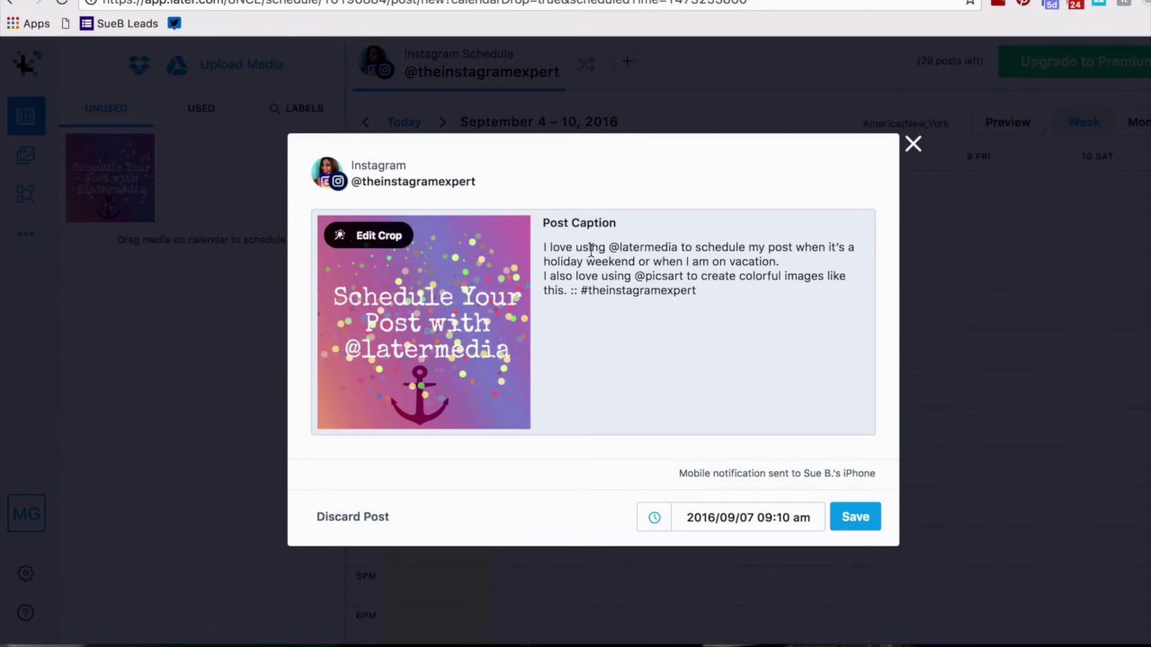
{"action": "left_click", "coordinate": [656, 519]}
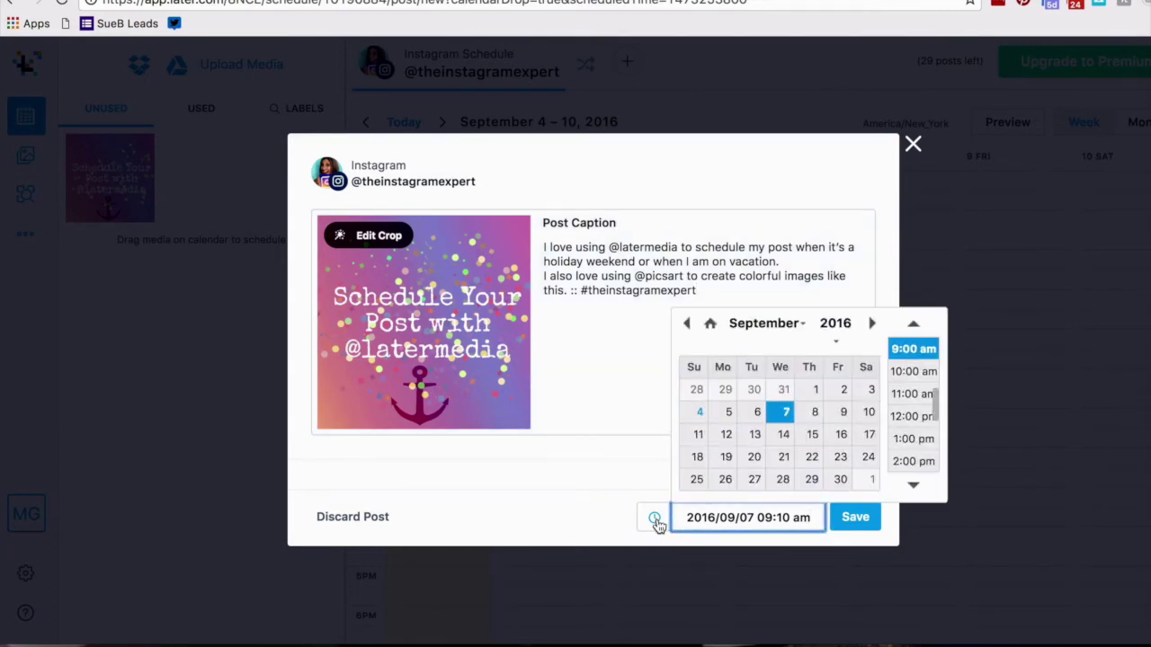
{"action": "left_click", "coordinate": [848, 520]}
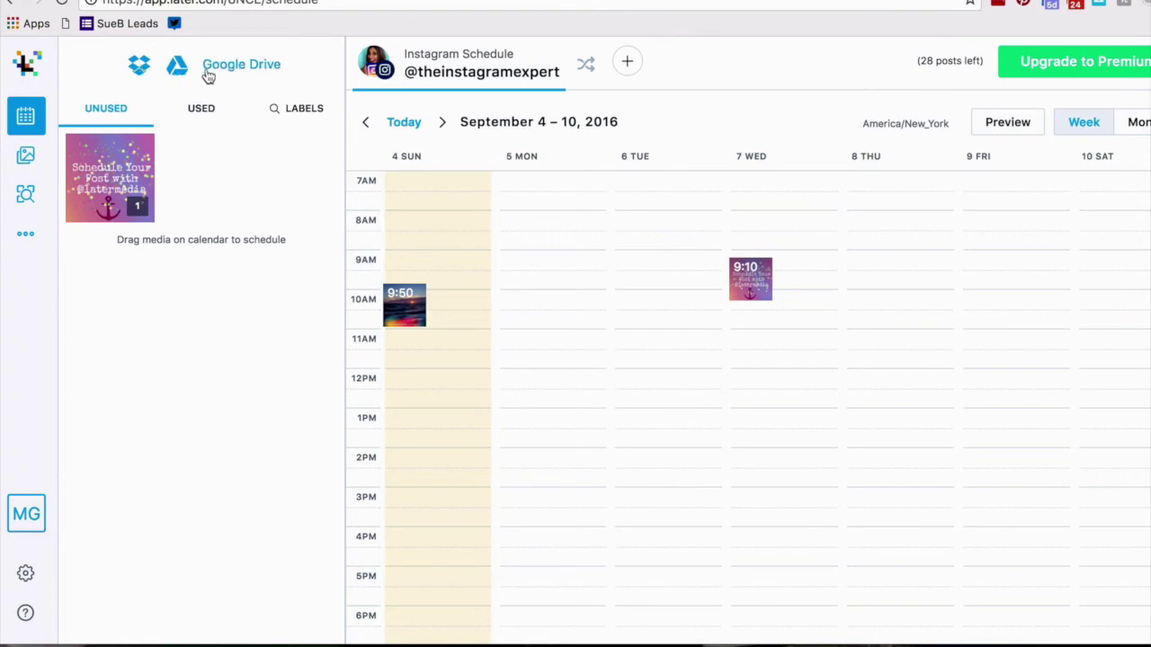
- Upload Instagram is my Jam.JPG from the Desktop into Later's media library
{"action": "left_click", "coordinate": [250, 72]}
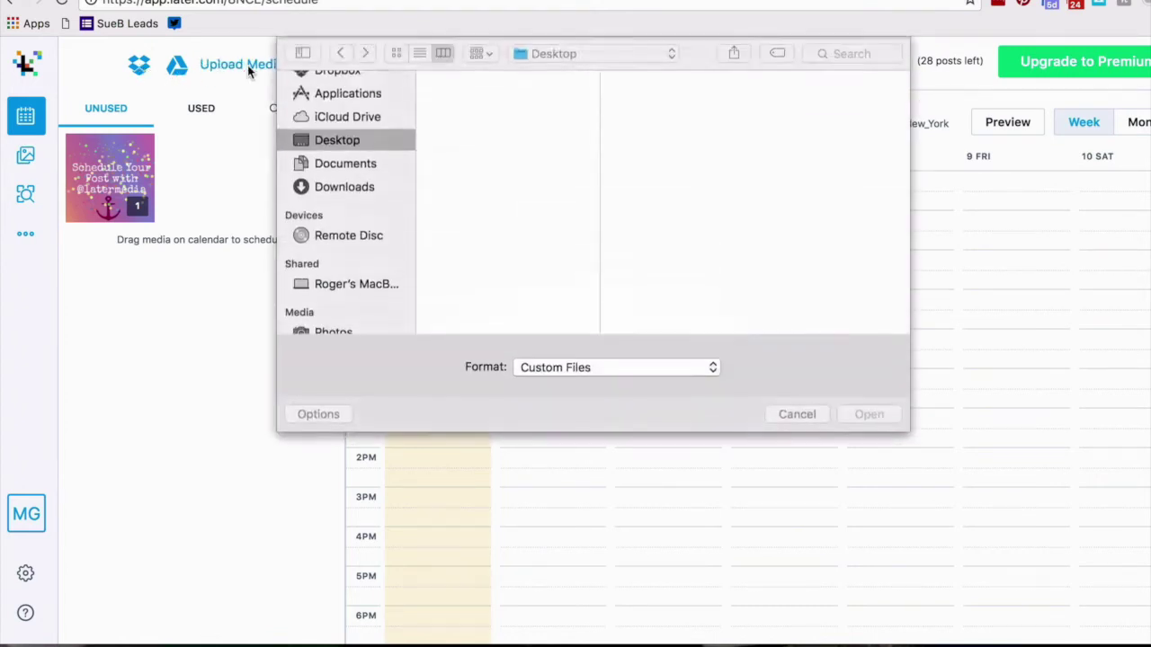
{"action": "left_click", "coordinate": [365, 107]}
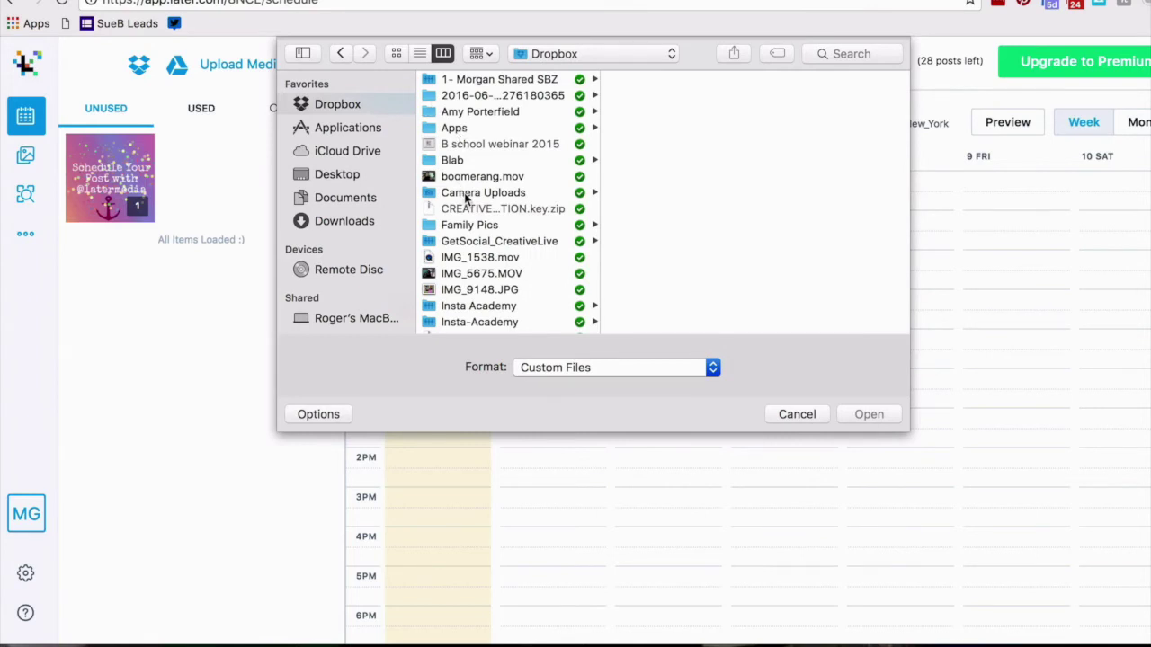
{"action": "key", "text": "super+shift+d"}
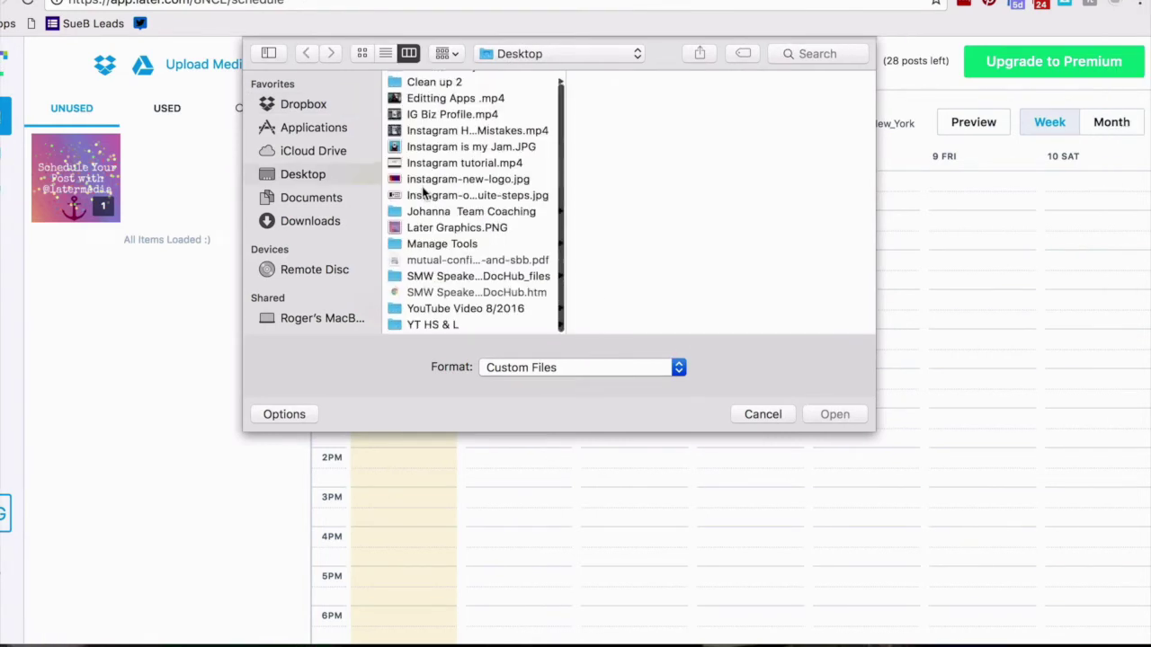
{"action": "left_click", "coordinate": [491, 151]}
{"action": "left_click", "coordinate": [822, 415]}
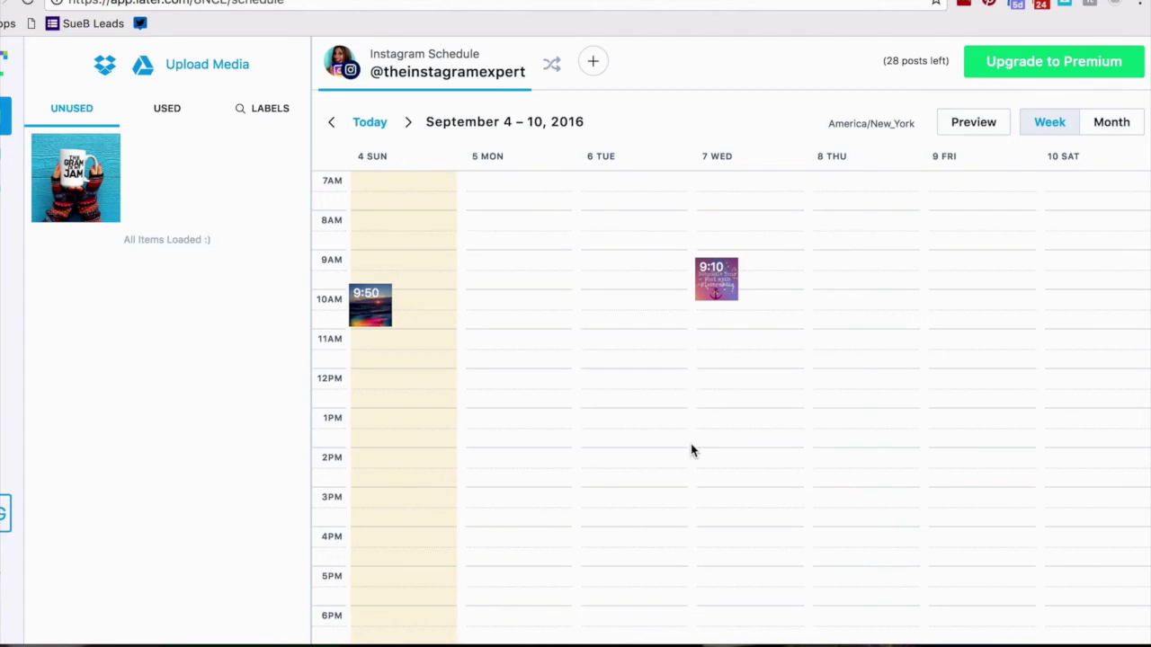
- Switch to month view, go to October 2016 and drag the mug photo onto October 10
{"action": "left_click", "coordinate": [1104, 129]}
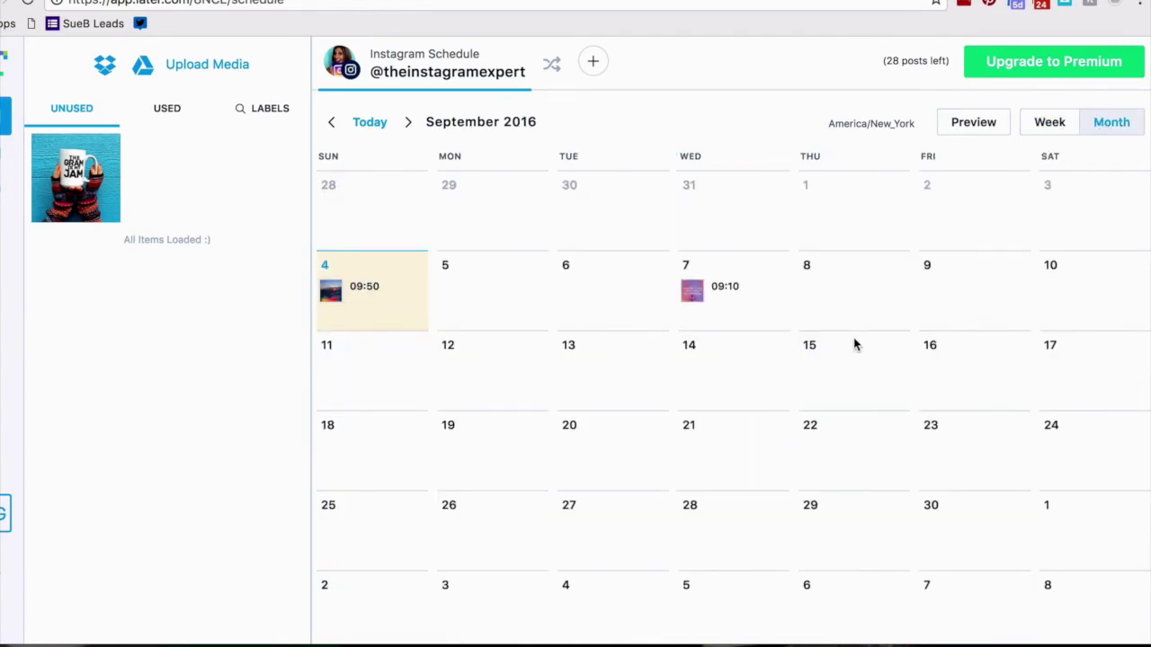
{"action": "scroll", "coordinate": [854, 344], "scroll_direction": "down", "scroll_amount": 1}
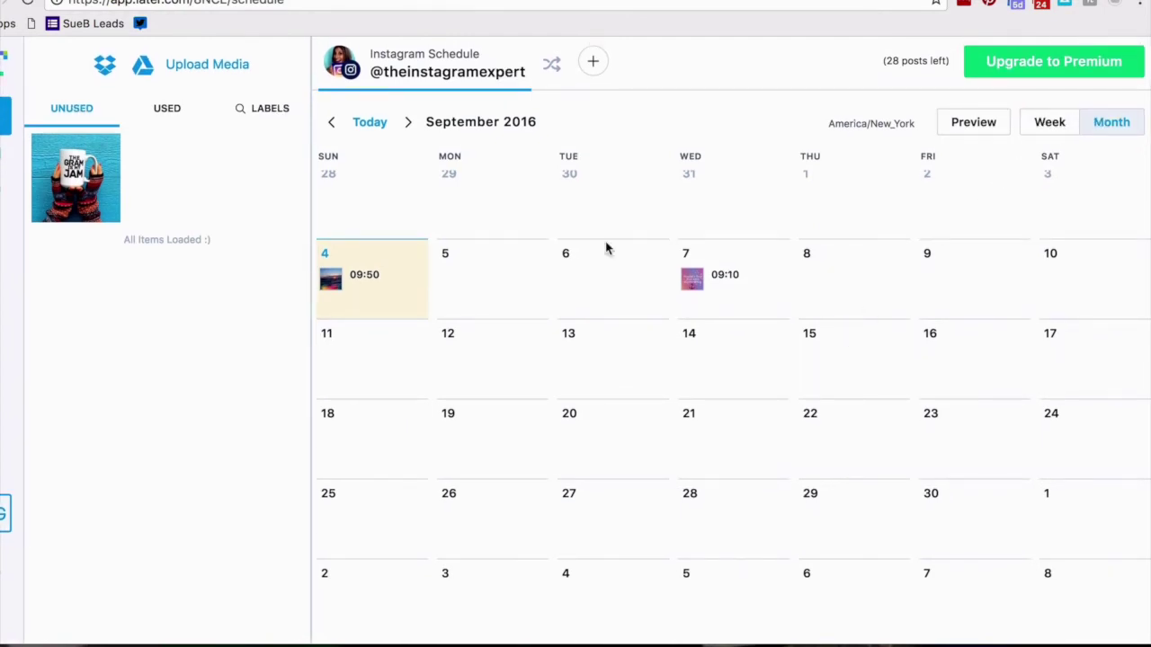
{"action": "left_click", "coordinate": [406, 125]}
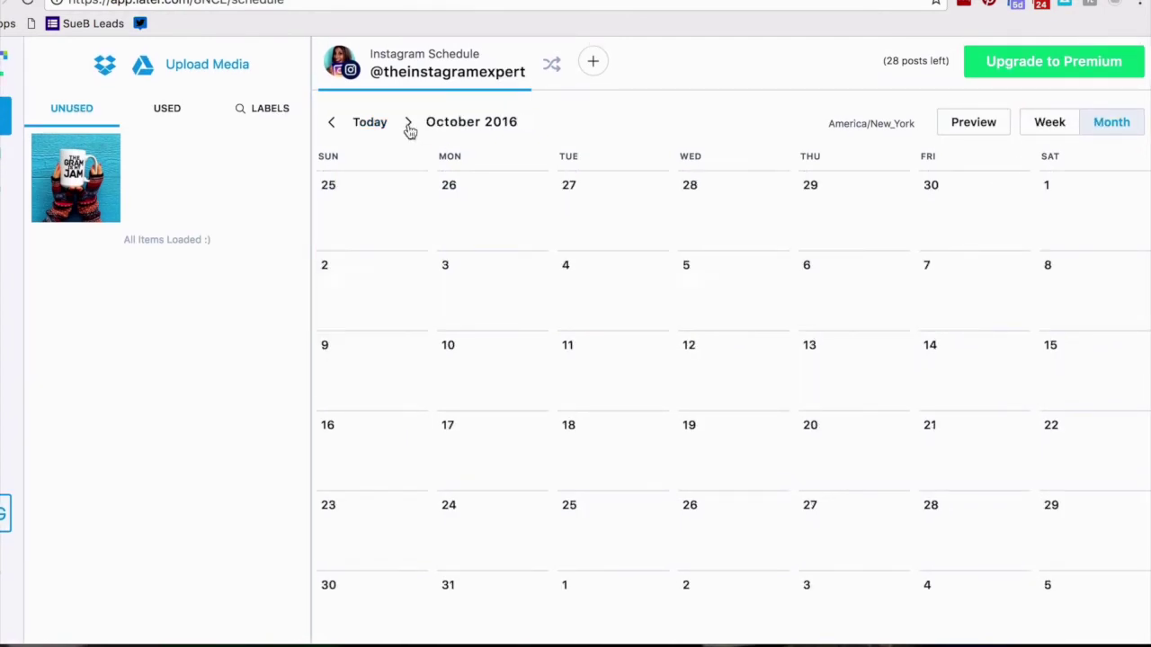
{"action": "left_click_drag", "start_coordinate": [88, 171], "coordinate": [483, 368]}
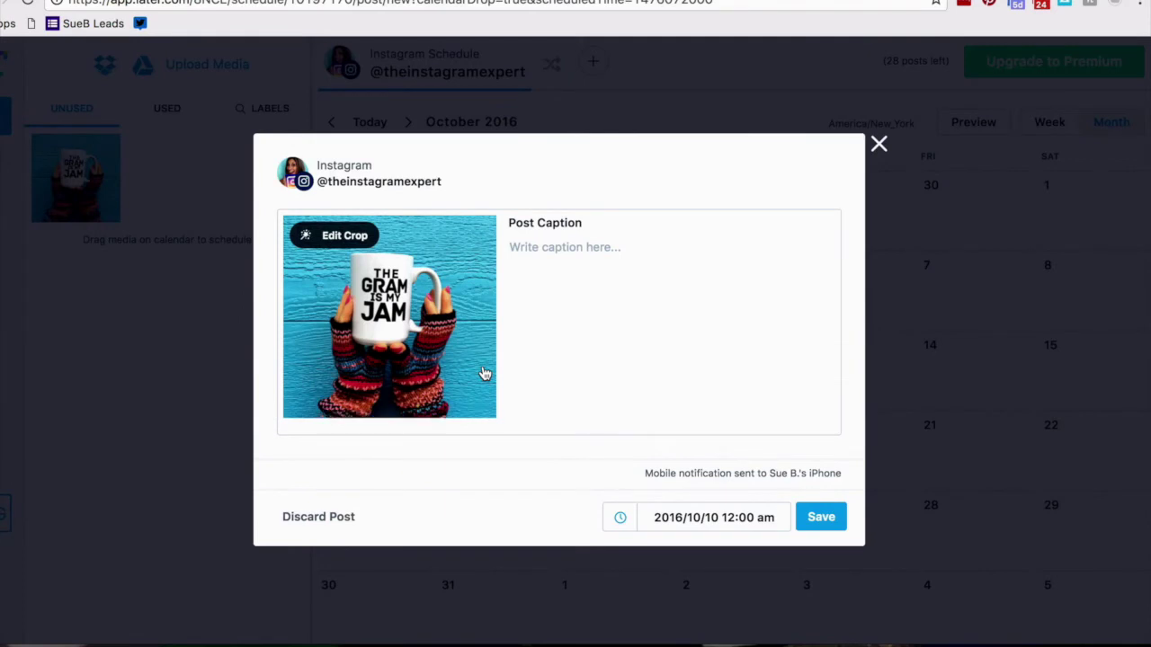
- Paste the #ONTRApalooza caption into the mug post and save it for October 10 at 12:00
{"action": "left_click", "coordinate": [528, 251]}
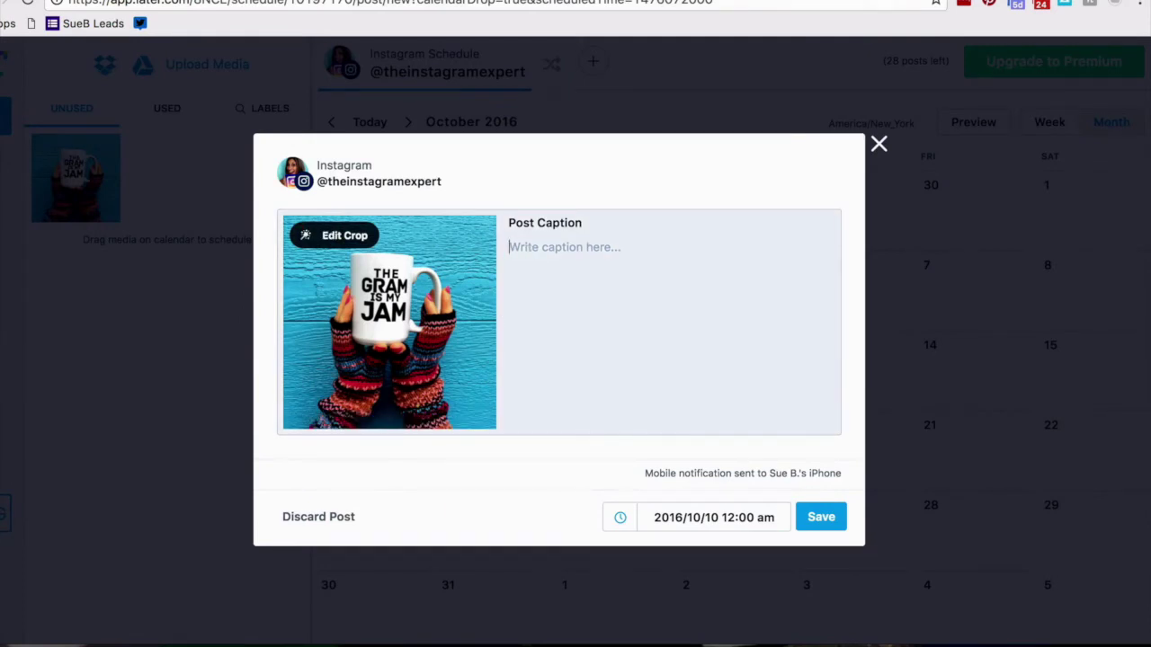
{"action": "type", "text": "Instagram is my Jam EVERYDAY! Excited to be speaking at @Ontraport #ONTRApalooza along with @sophiaamouruso my fav #GirlBoss! :: #theinstagramexpert"}
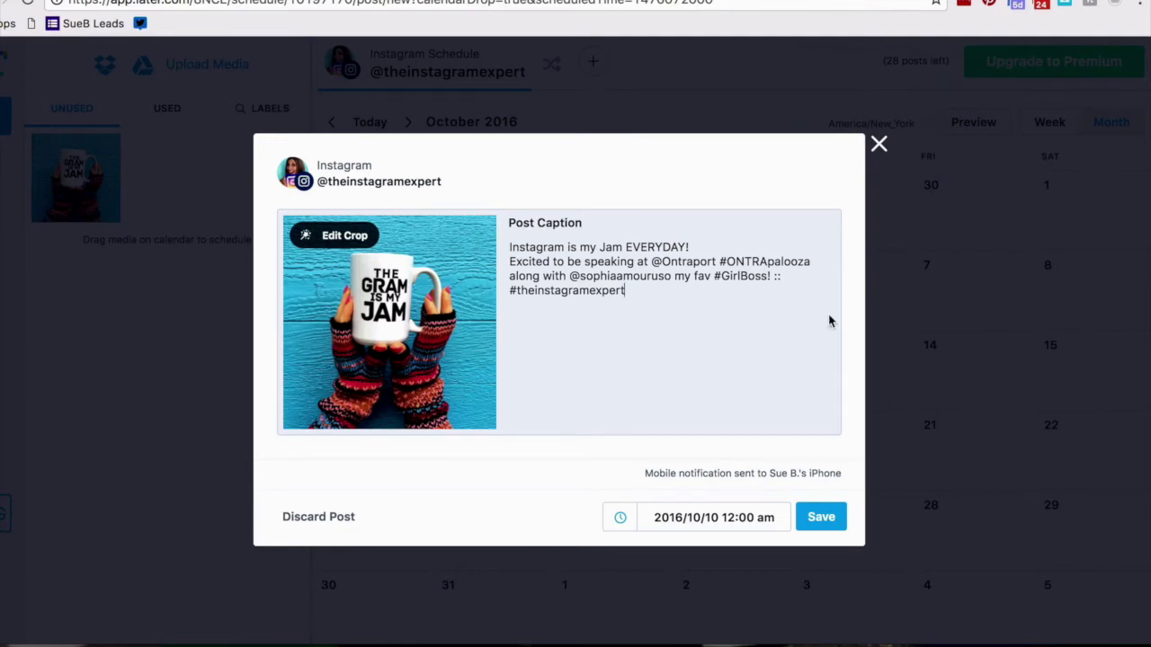
{"action": "left_click", "coordinate": [814, 517]}
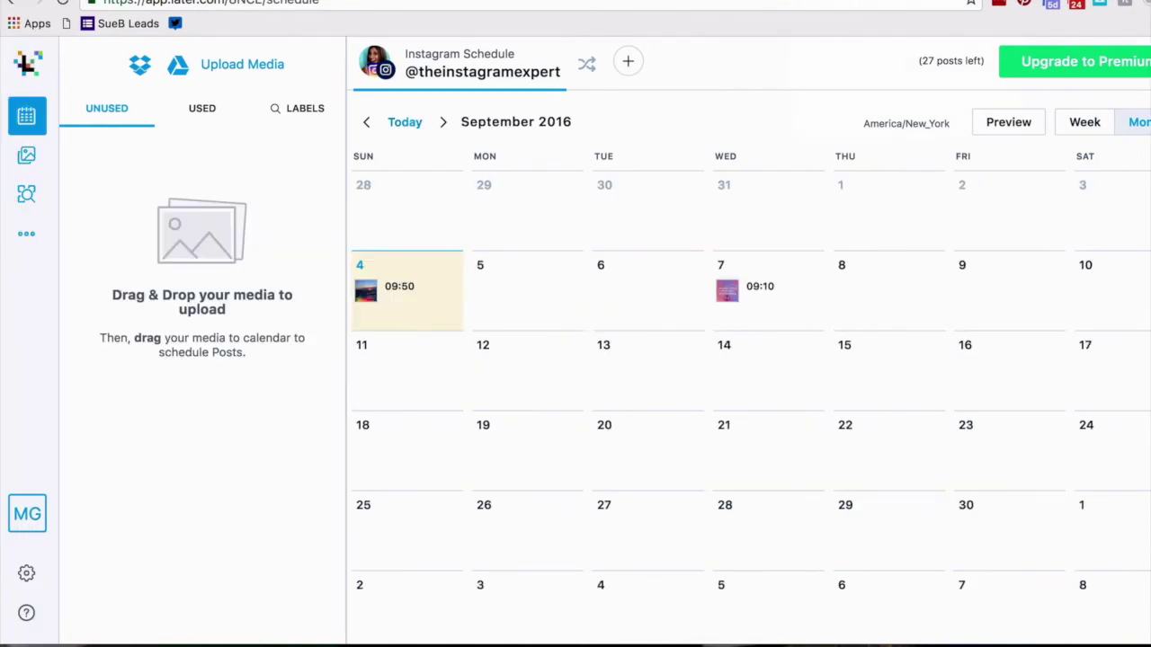
- Preview the Instagram grid with the mug post on top, then close the preview
{"action": "left_click", "coordinate": [1007, 126]}
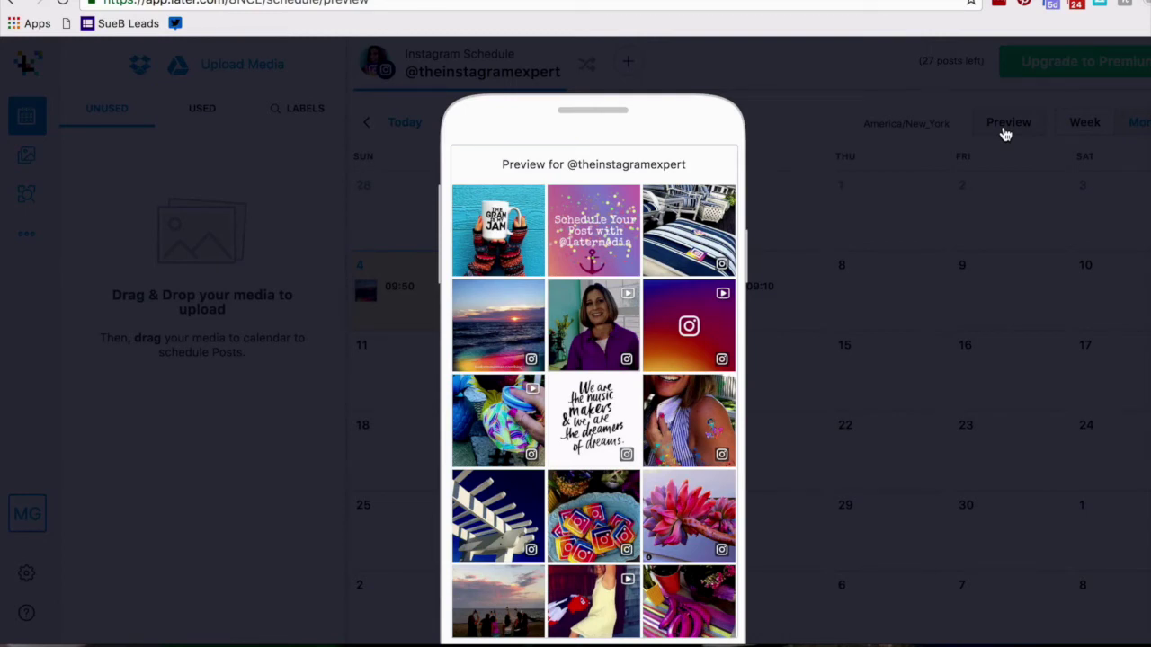
{"action": "left_click", "coordinate": [1069, 132]}
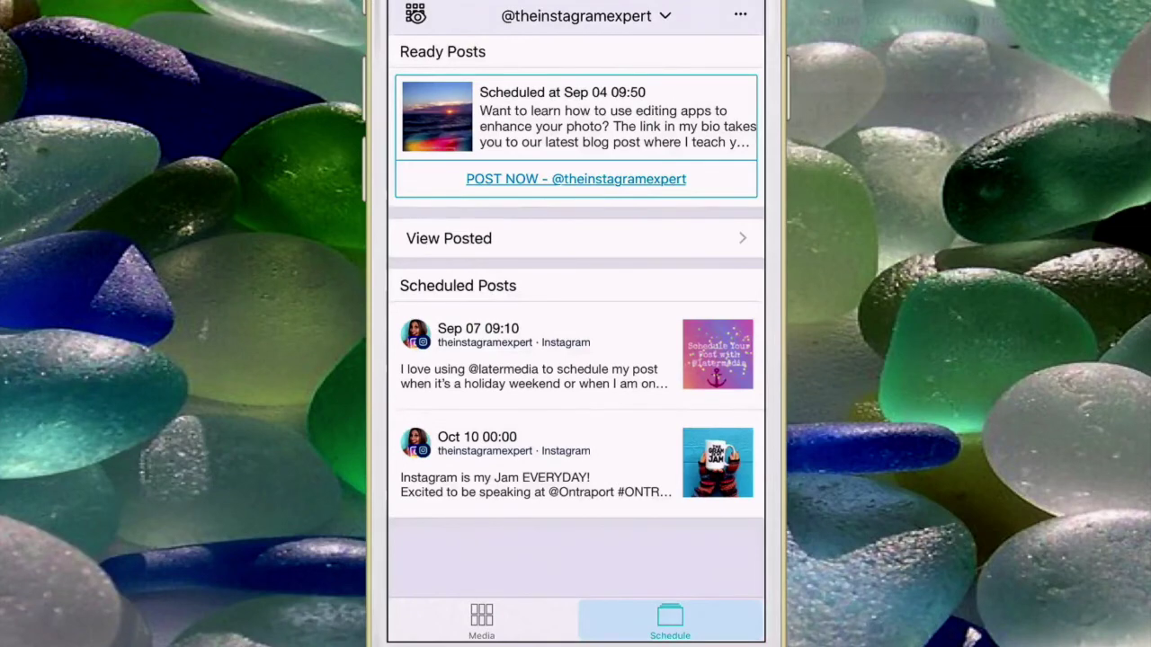
- Create a post from the Throw Kindness confetti photo in Media and dictate its caption by voice
{"action": "left_click", "coordinate": [481, 620]}
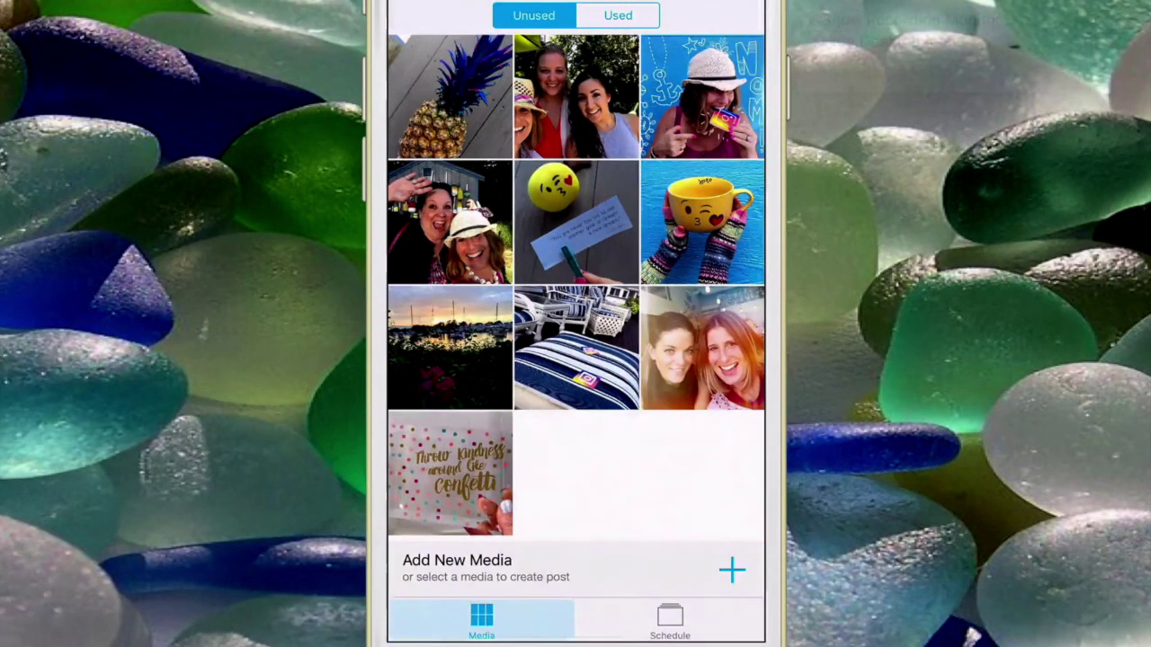
{"action": "left_click", "coordinate": [449, 473]}
{"action": "left_click", "coordinate": [576, 611]}
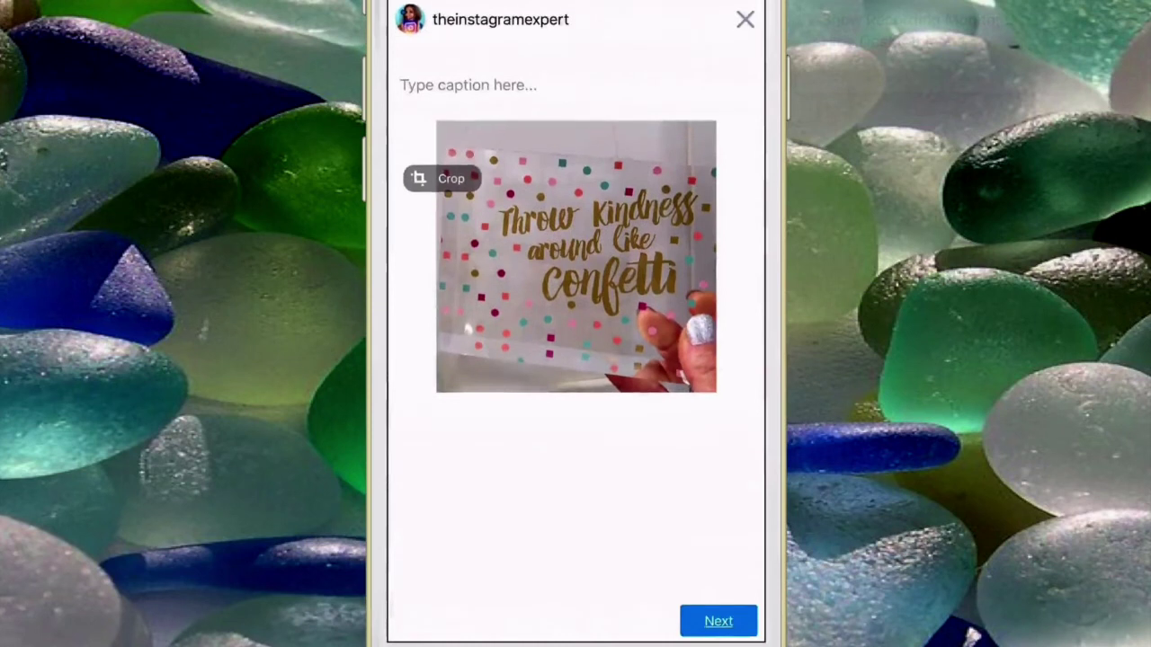
{"action": "left_click", "coordinate": [468, 82]}
{"action": "left_click", "coordinate": [504, 617]}
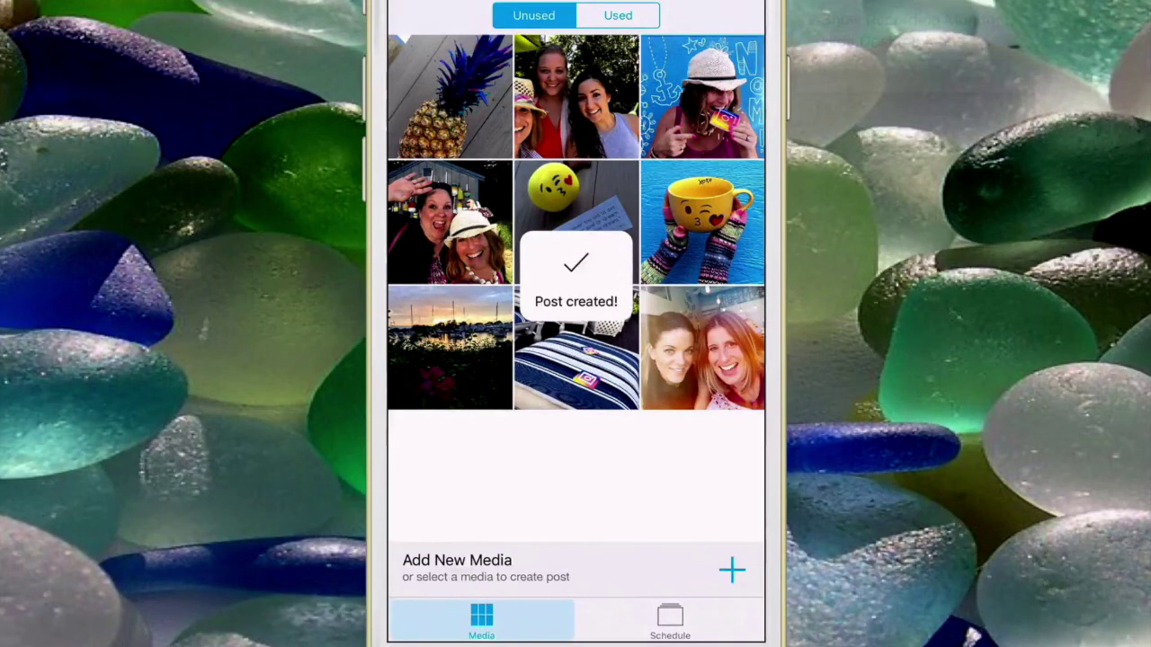
- Open the Schedule tab and scroll to the confetti post scheduled for Sep 06 09:00
{"action": "left_click", "coordinate": [669, 620]}
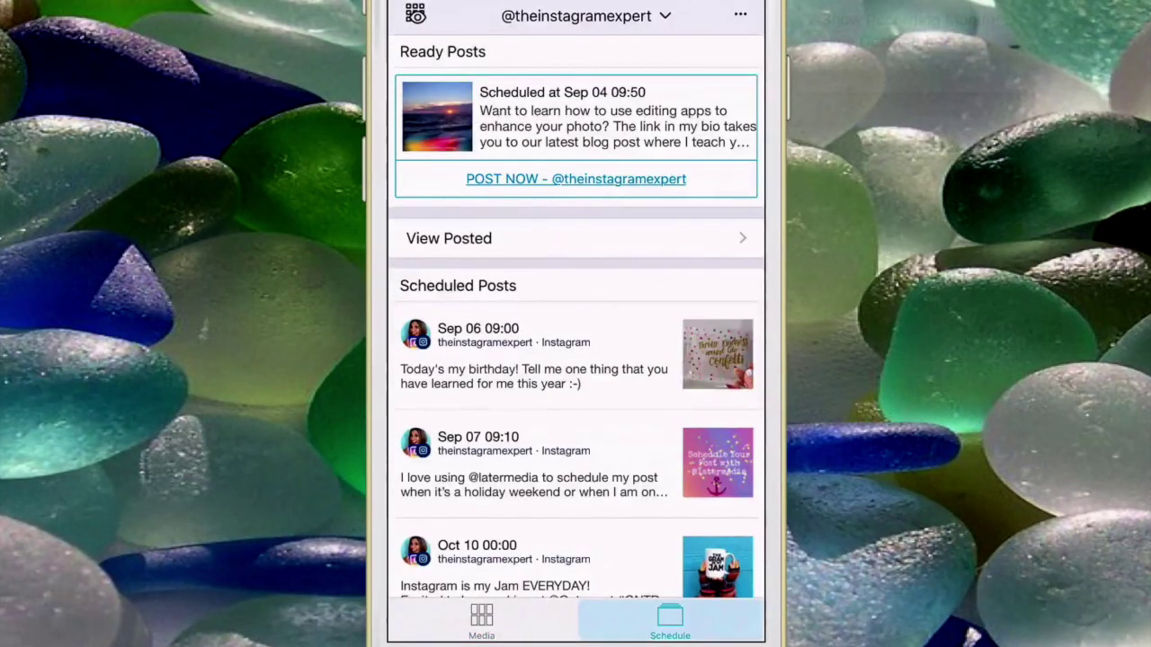
{"action": "scroll", "coordinate": [576, 314], "scroll_direction": "down", "scroll_amount": 2}
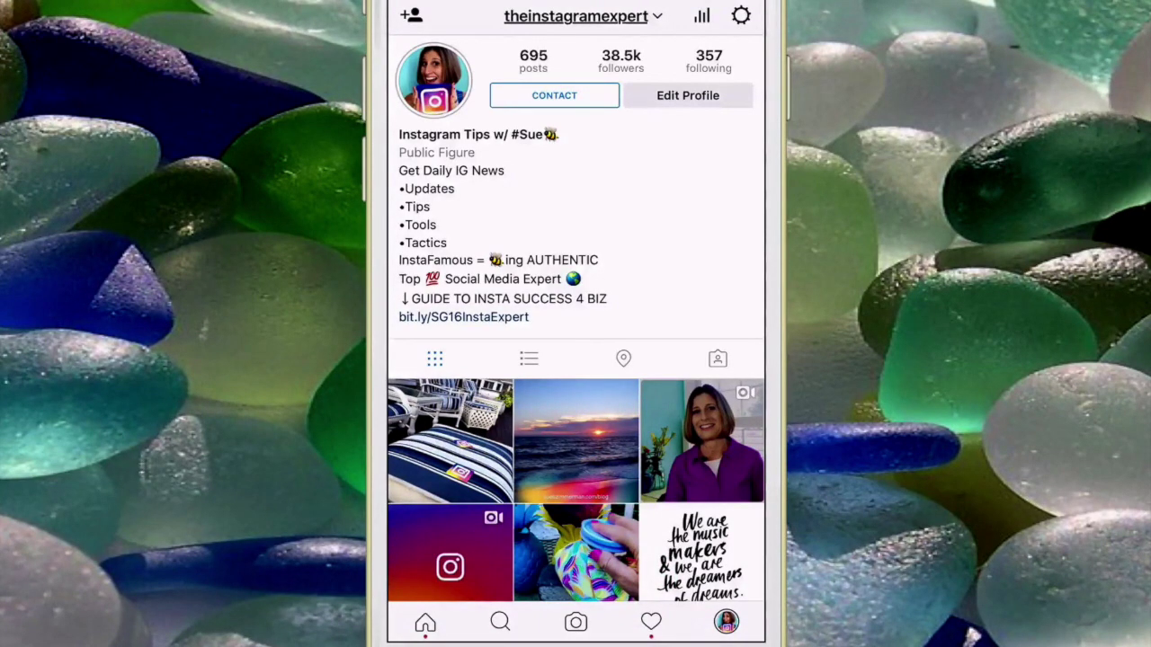
- Browse the pergola and smiling-woman posts on the profile, then open the Instagram cookies photo
{"action": "scroll", "coordinate": [575, 337], "scroll_direction": "down", "scroll_amount": 1}
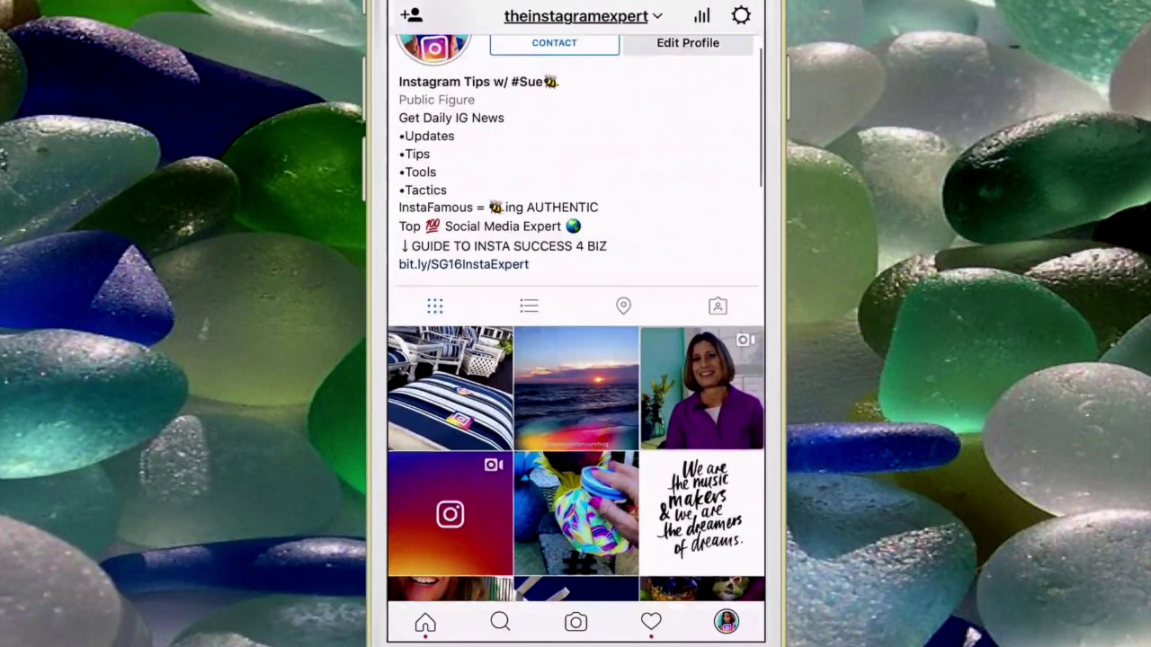
{"action": "scroll", "coordinate": [575, 450], "scroll_direction": "down", "scroll_amount": 2}
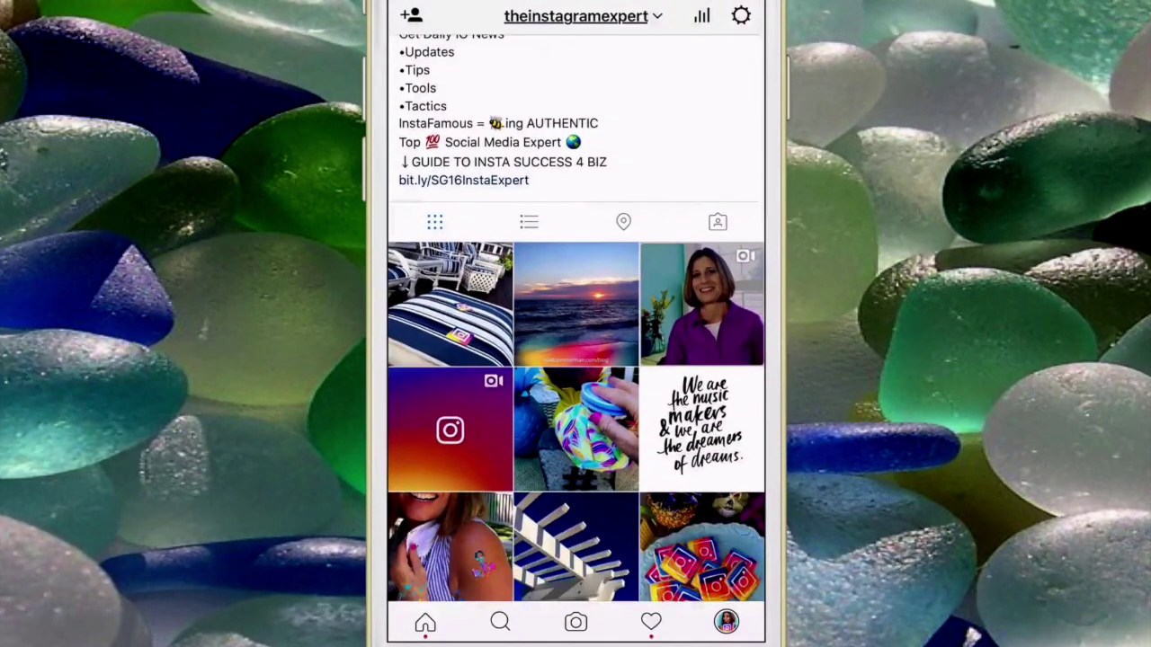
{"action": "left_click", "coordinate": [576, 546]}
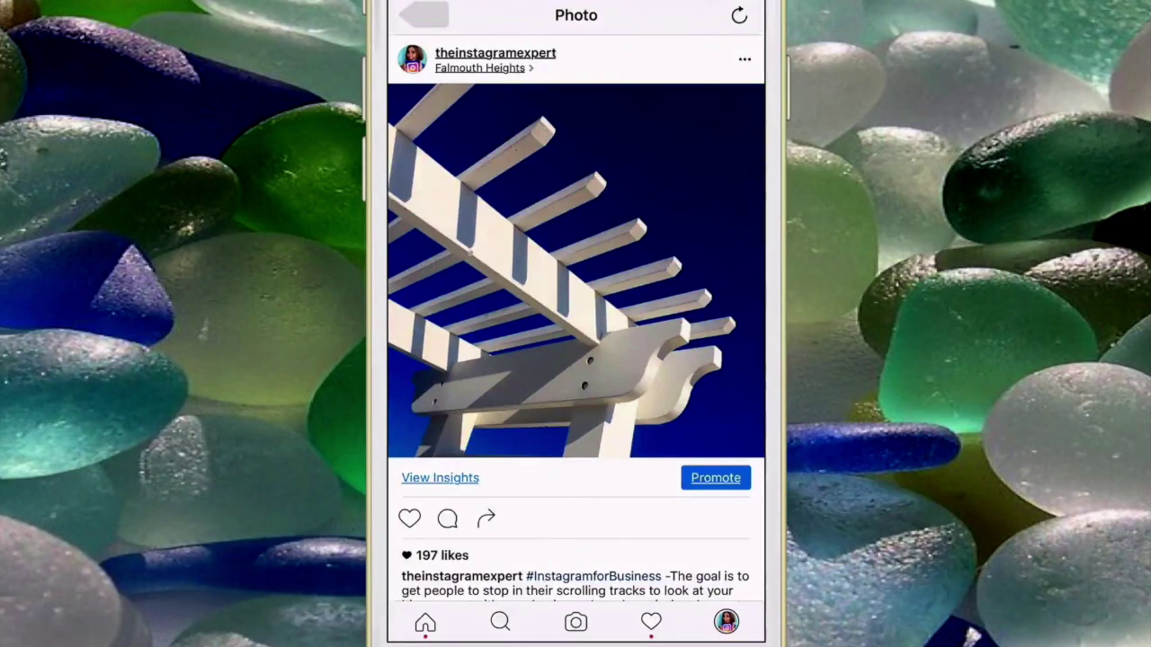
{"action": "left_click", "coordinate": [424, 15]}
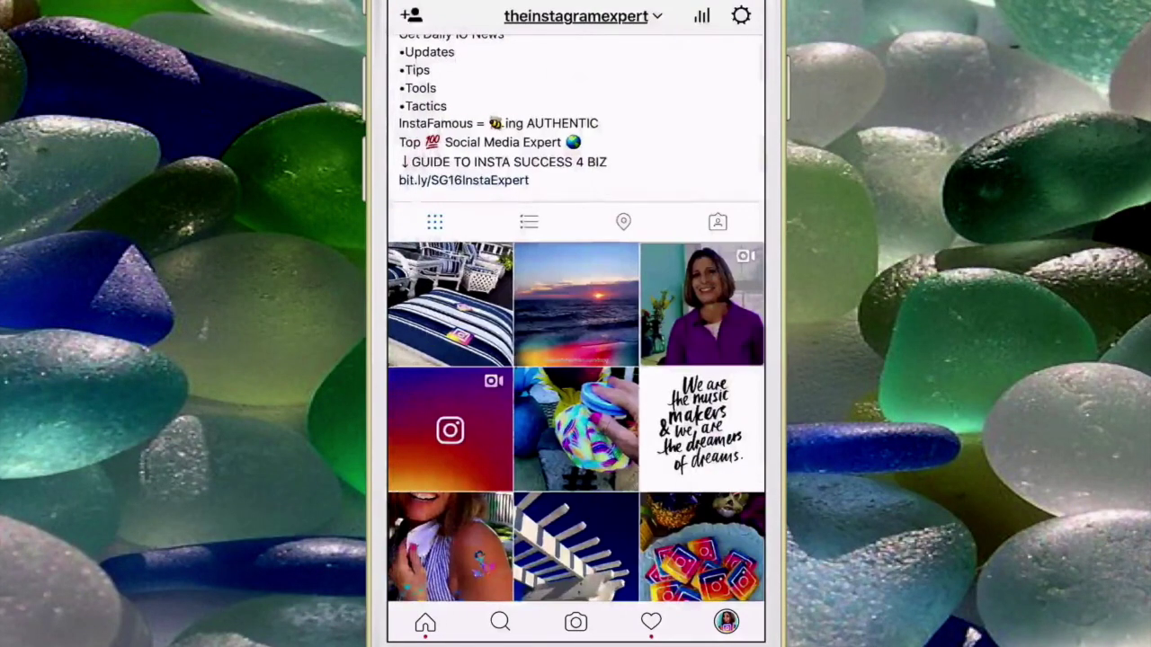
{"action": "left_click", "coordinate": [449, 545]}
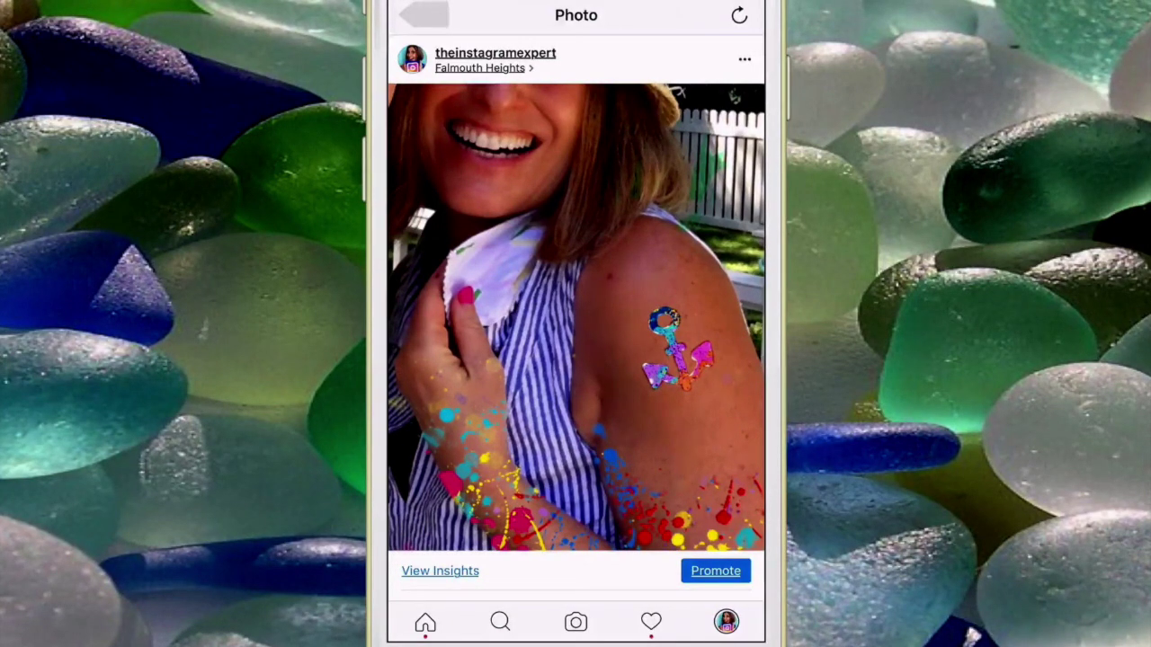
{"action": "left_click", "coordinate": [423, 15]}
{"action": "left_click", "coordinate": [702, 549]}
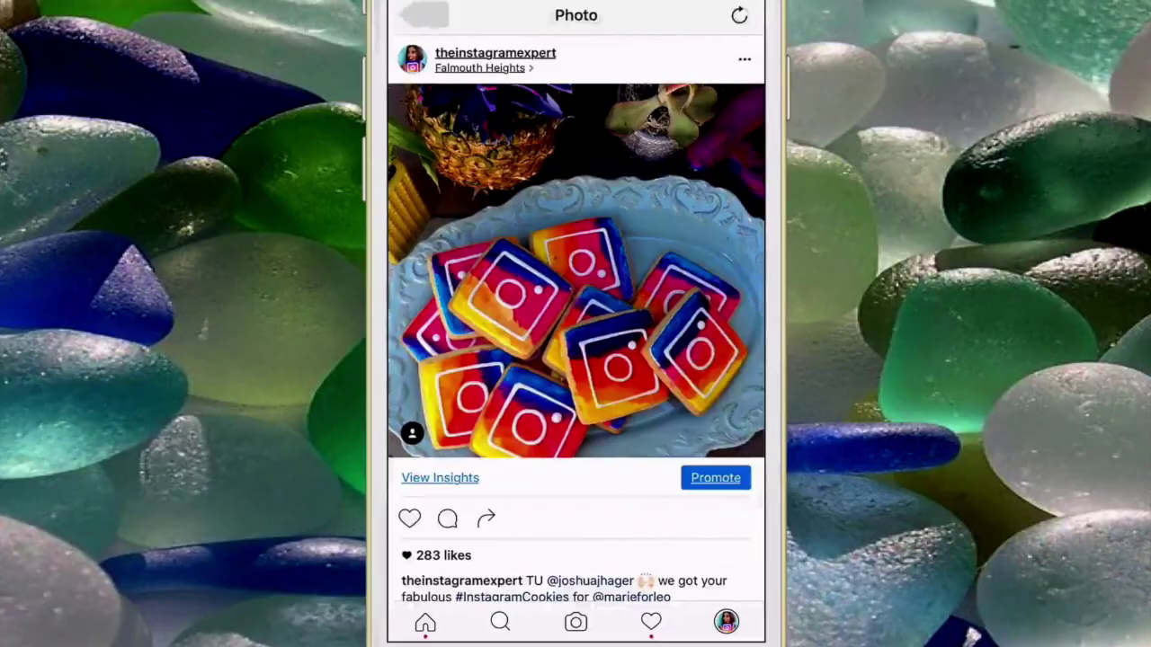